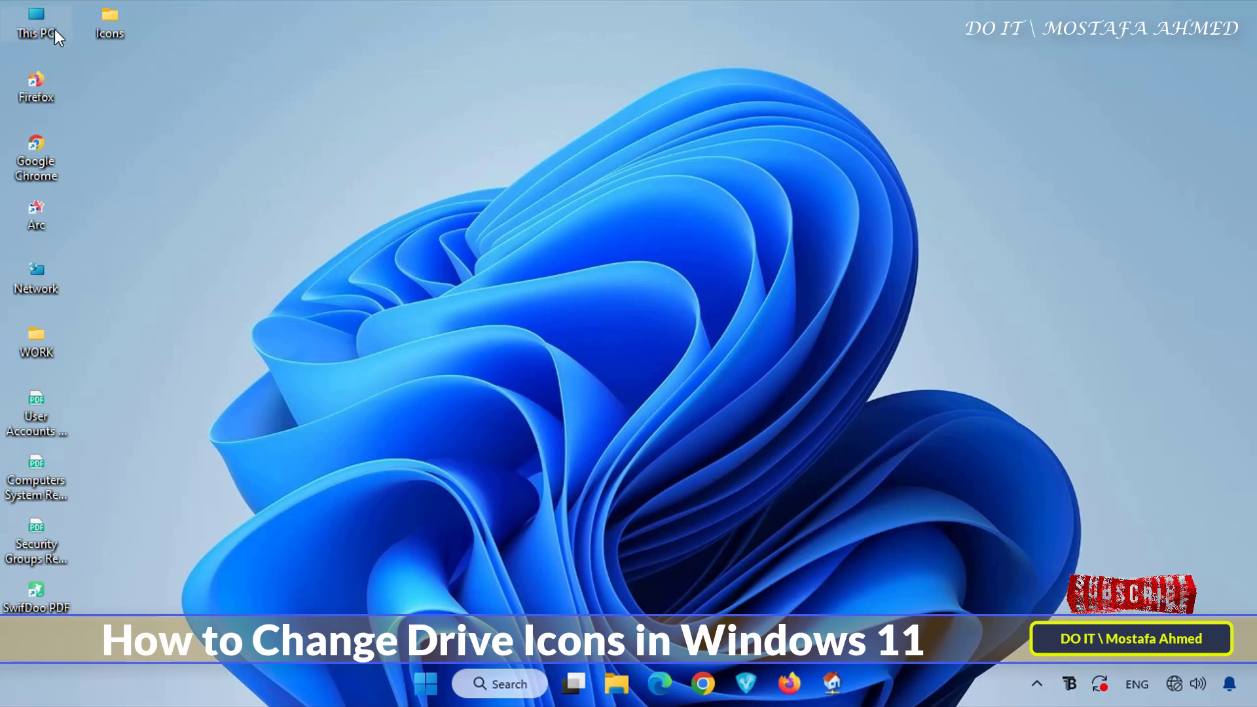
Open This PC and look over the current icons of drives C, D and E
double_click(52, 26)
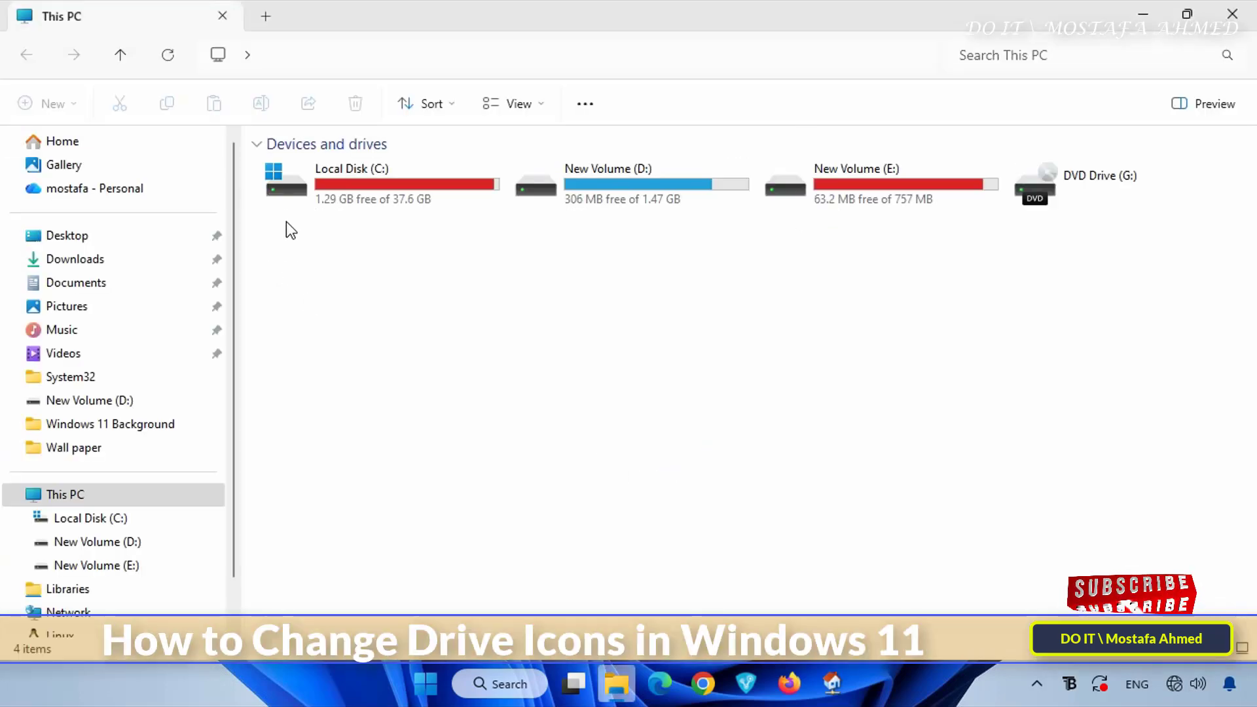
click(285, 206)
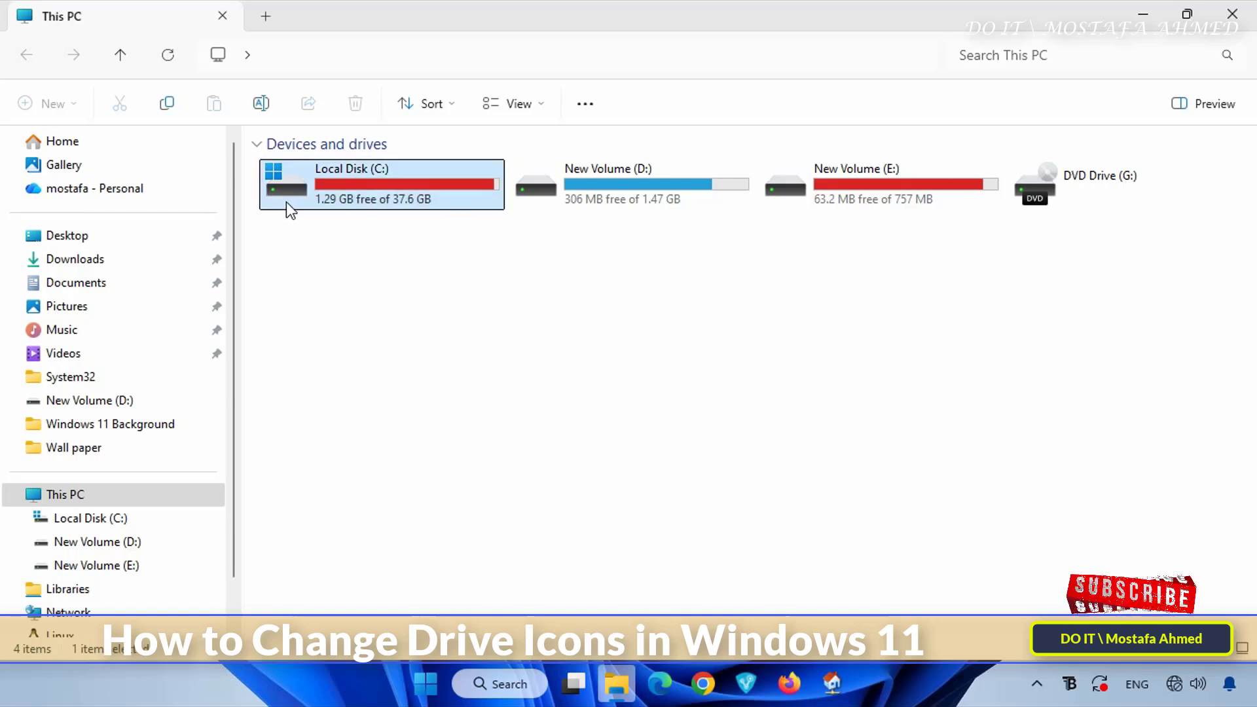
click(580, 195)
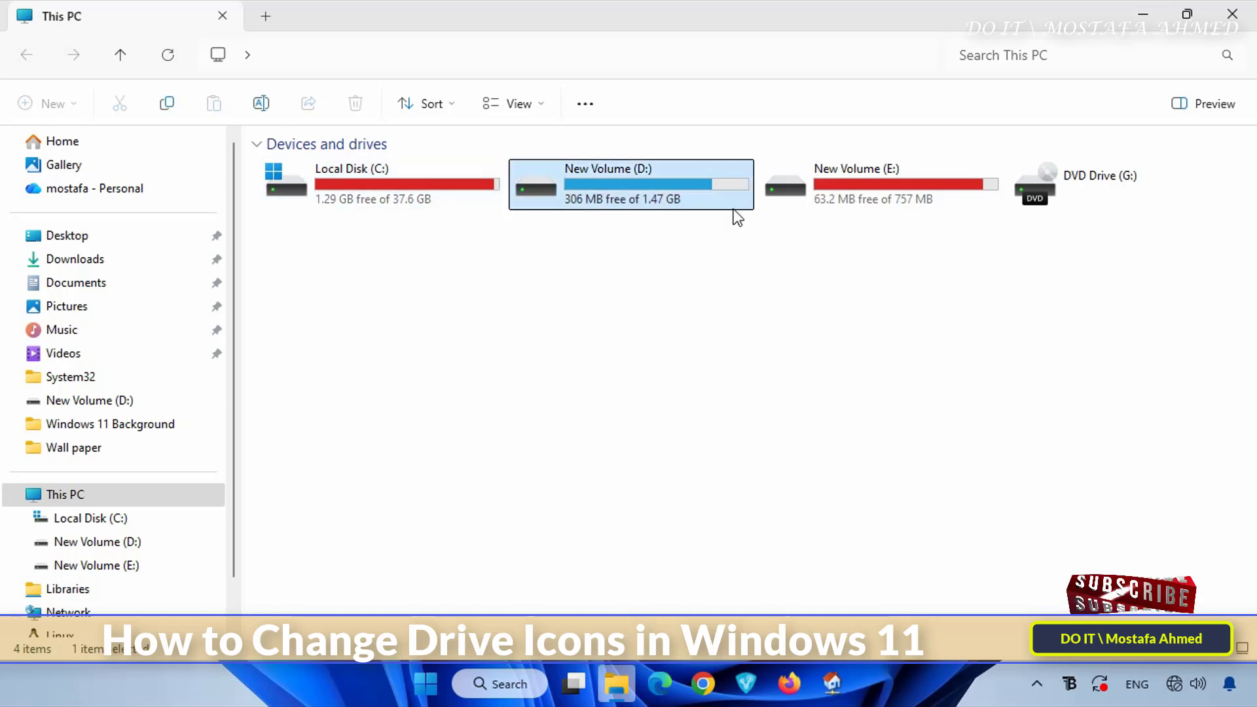
click(821, 204)
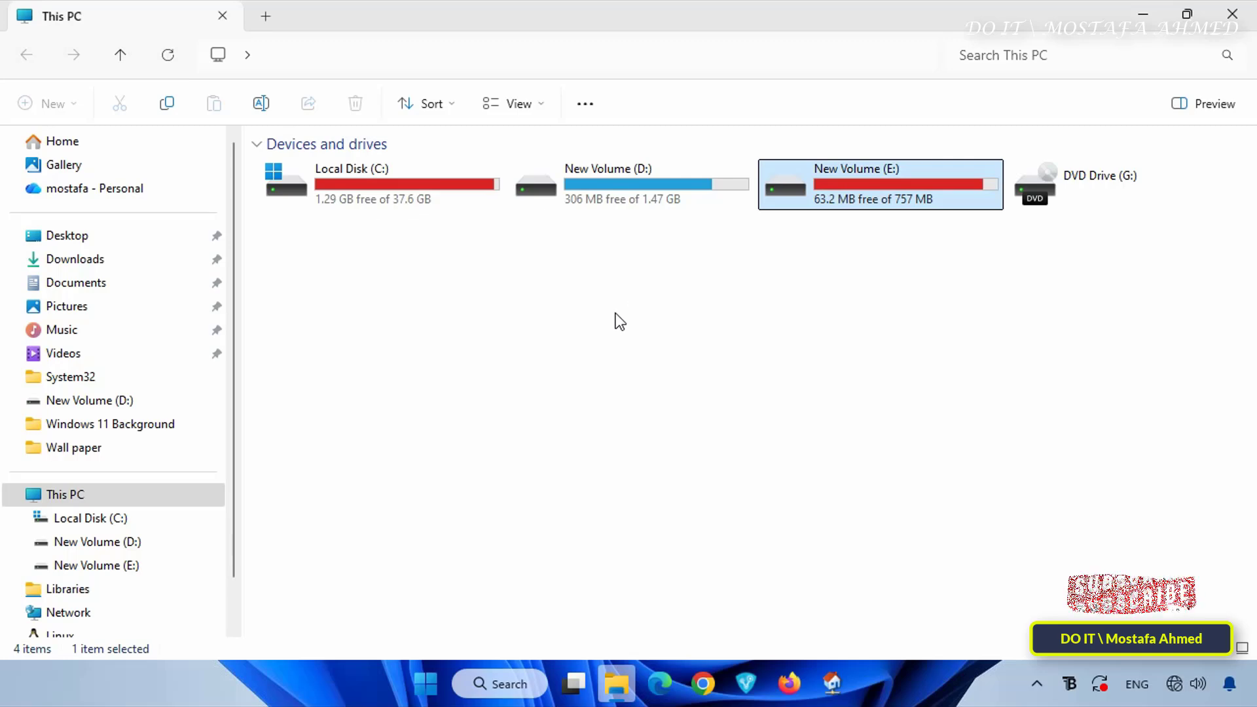
click(1152, 19)
Open the Icons folder on the desktop and look over the icon files in it
double_click(125, 24)
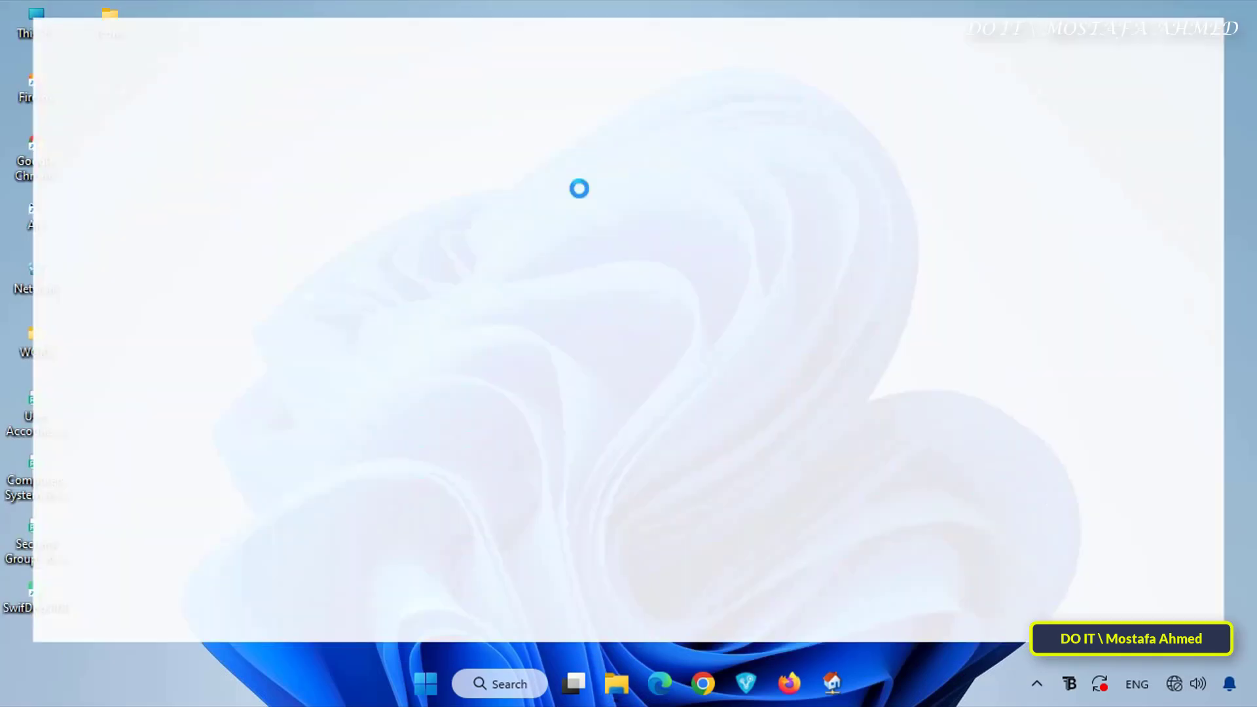
drag(545, 284, 280, 167)
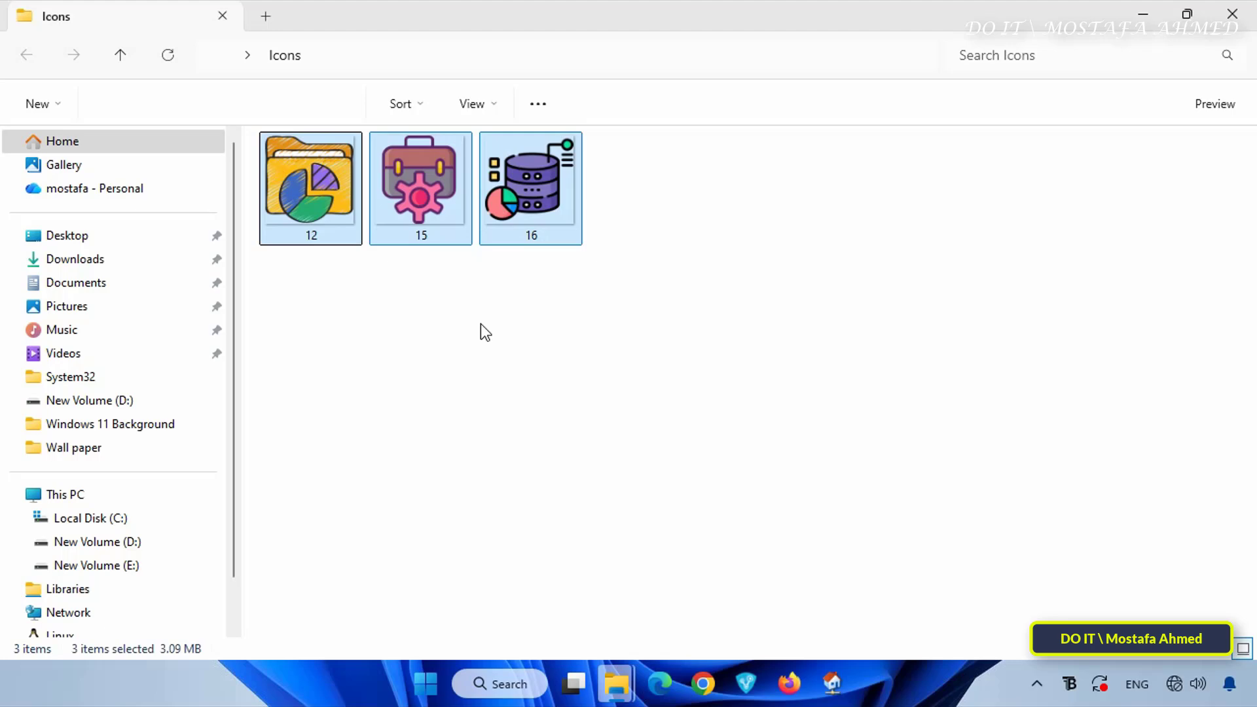
click(484, 333)
click(1143, 15)
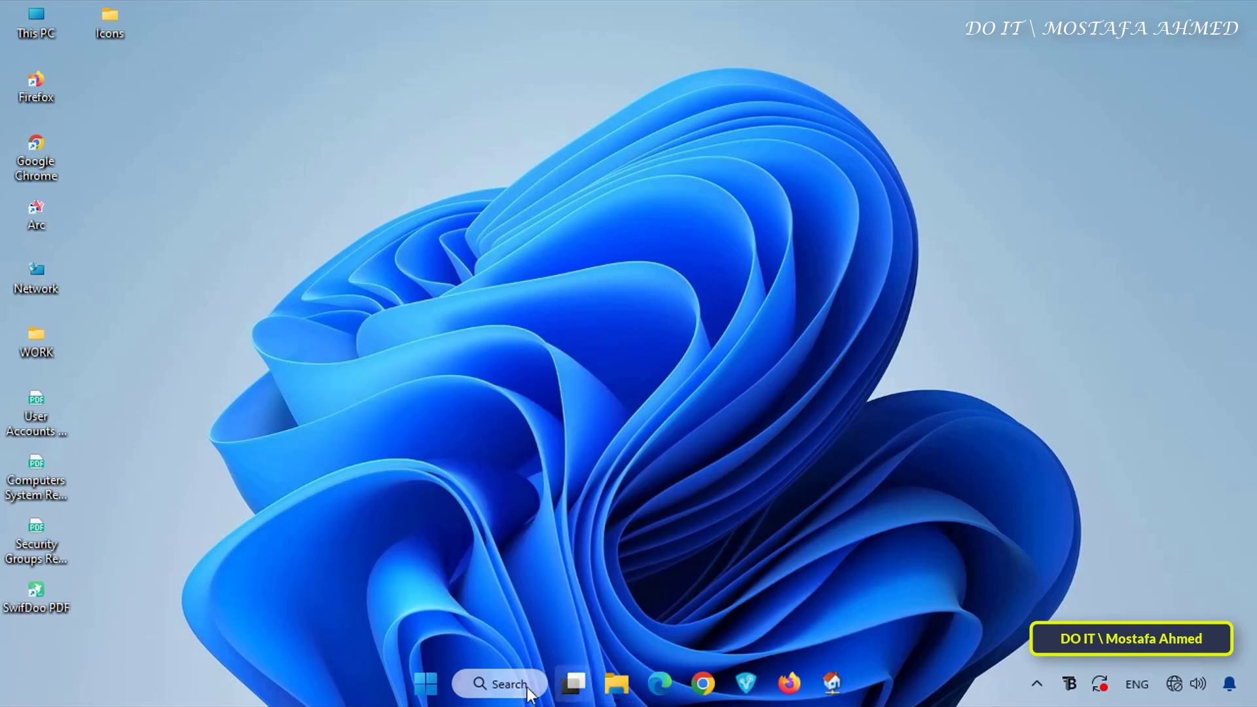
Search for "reg", launch Registry Editor and allow it to make changes to the device
click(504, 684)
text(reg)
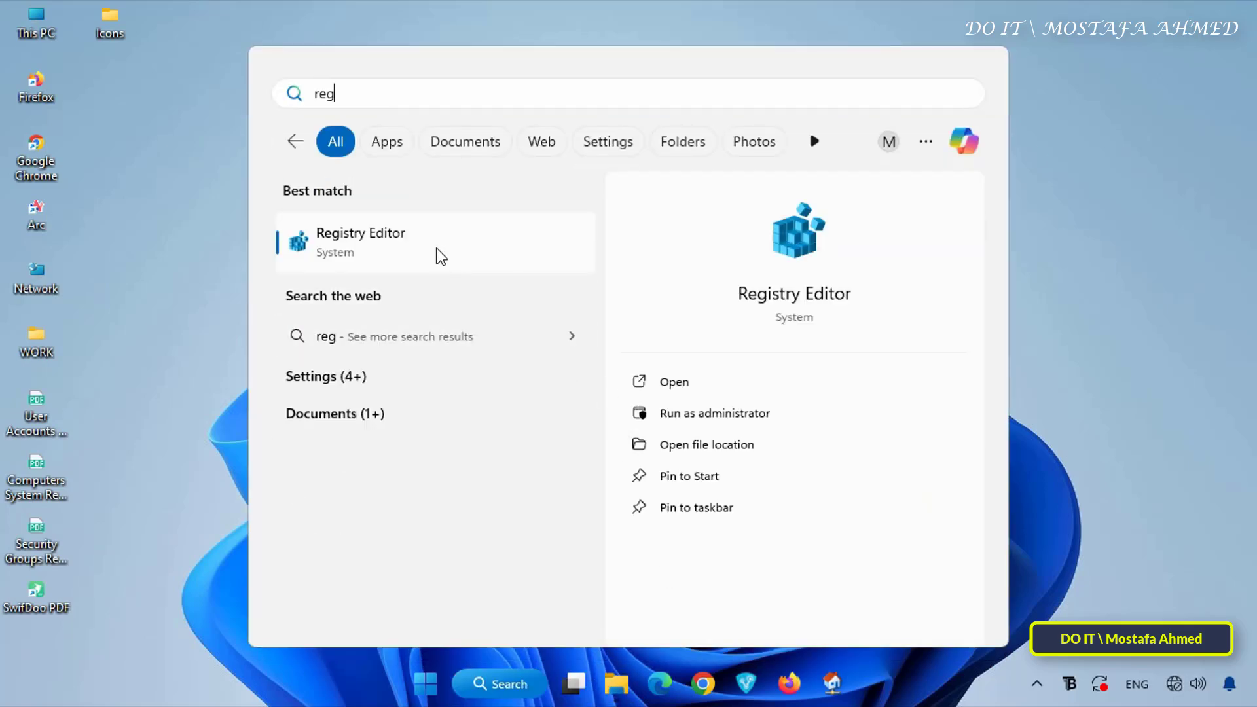
click(437, 252)
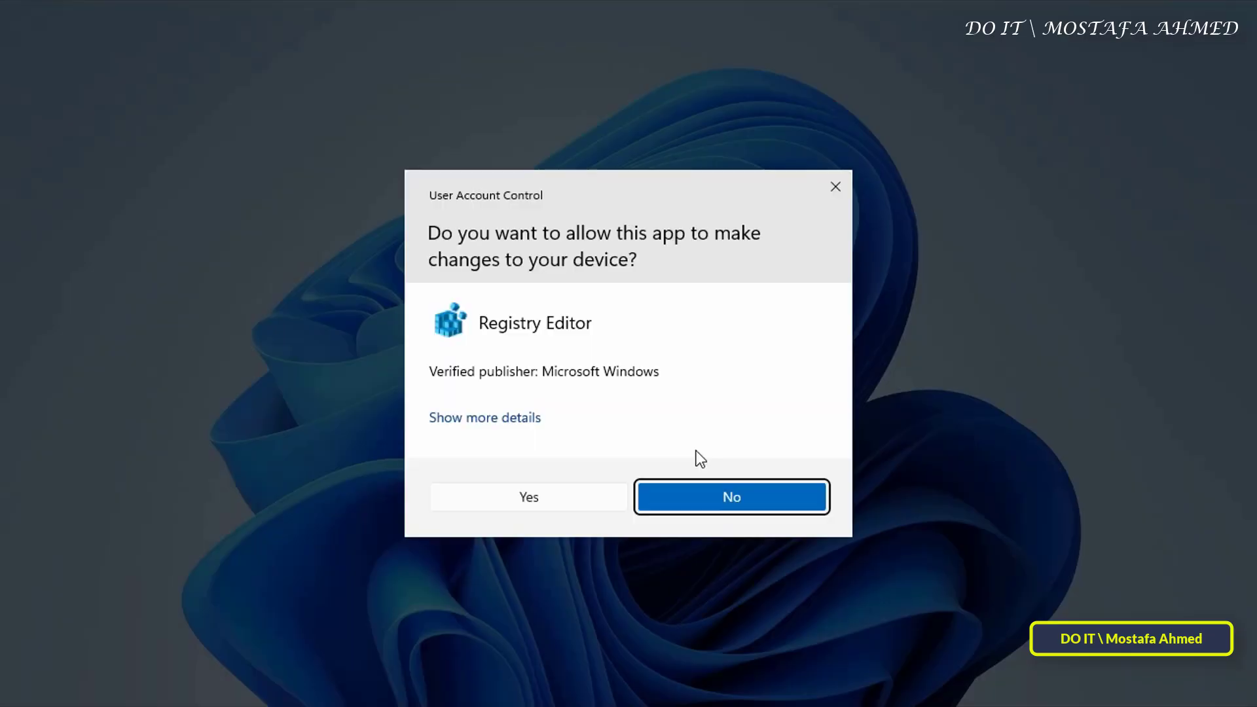
click(563, 503)
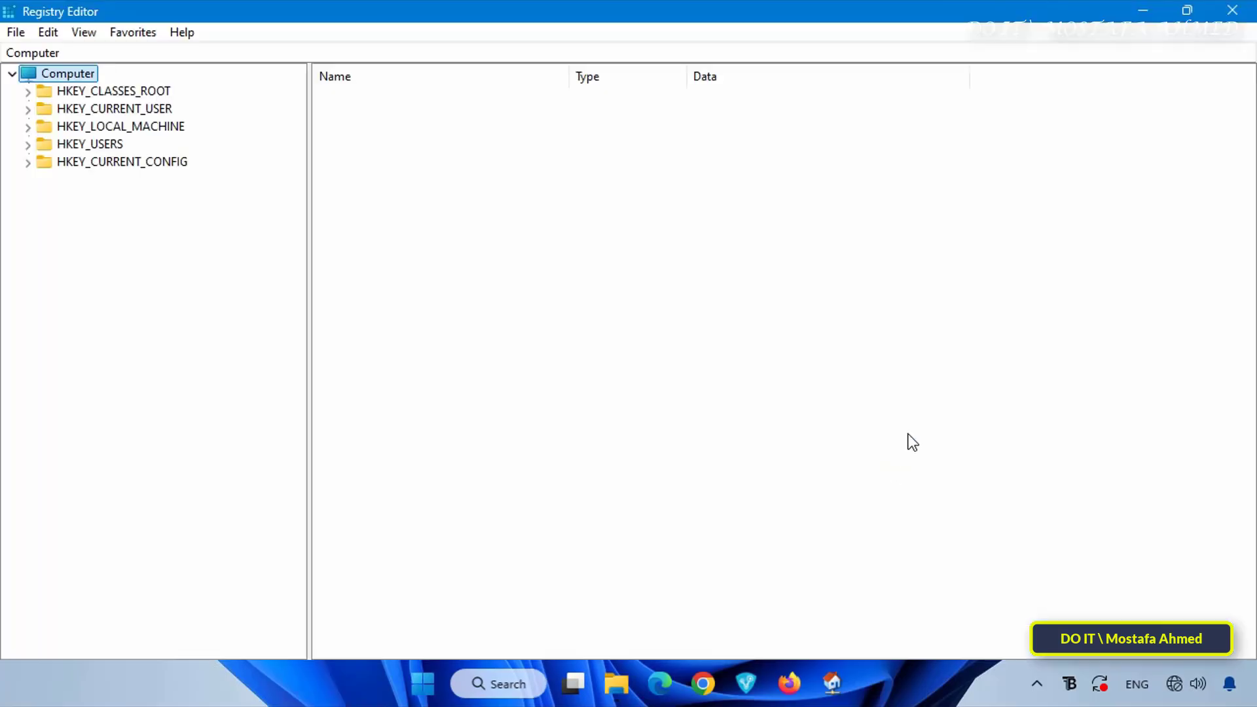
Expand the registry tree down to HKEY_LOCAL_MACHINE\SOFTWARE\Microsoft\Windows
click(102, 126)
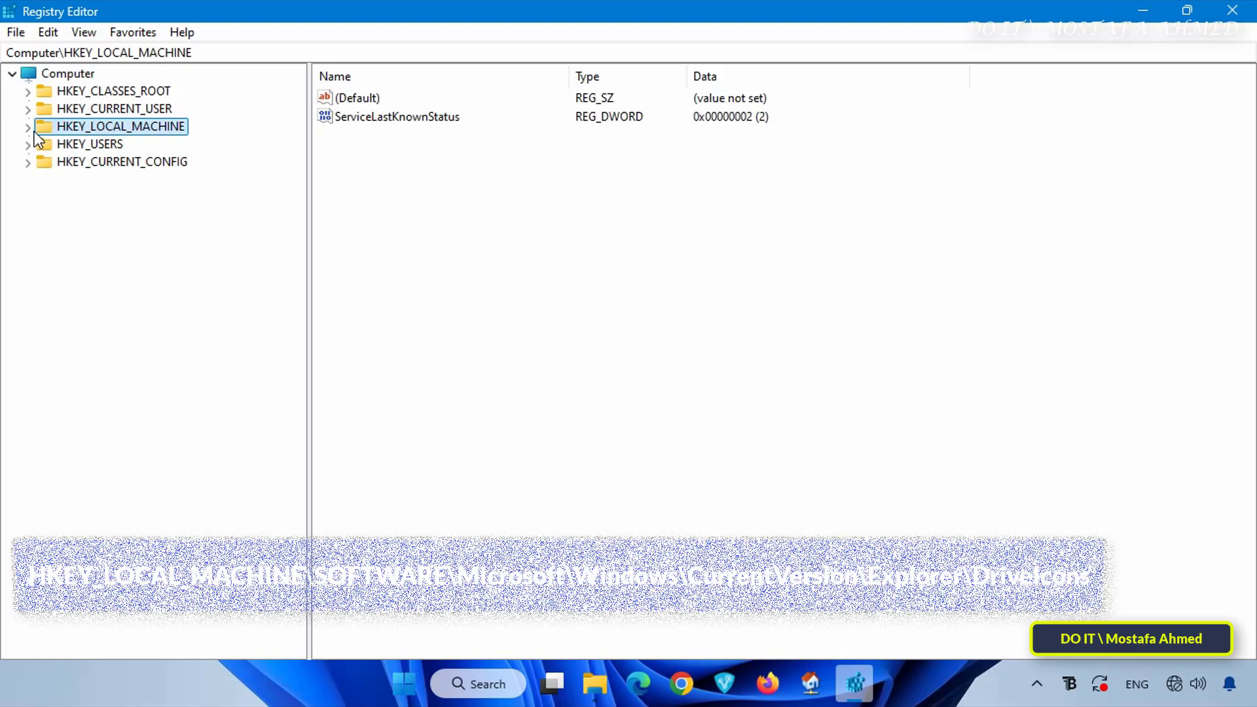
click(28, 127)
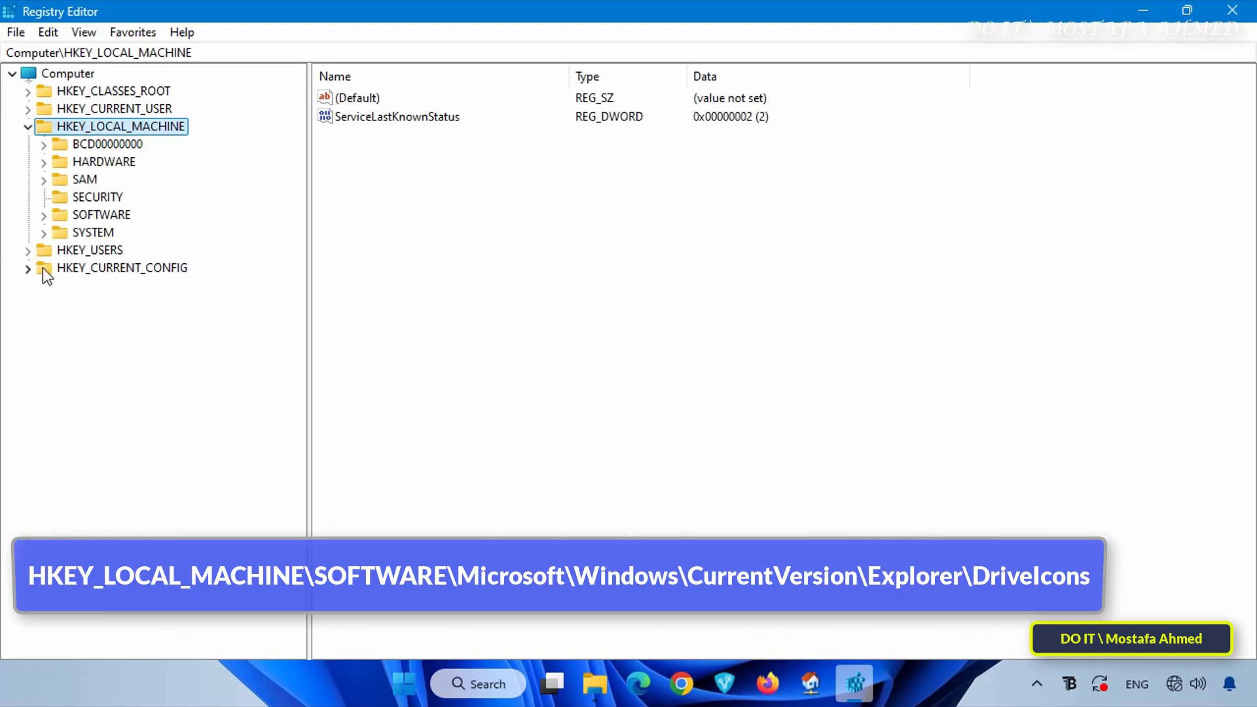
double_click(74, 216)
double_click(105, 353)
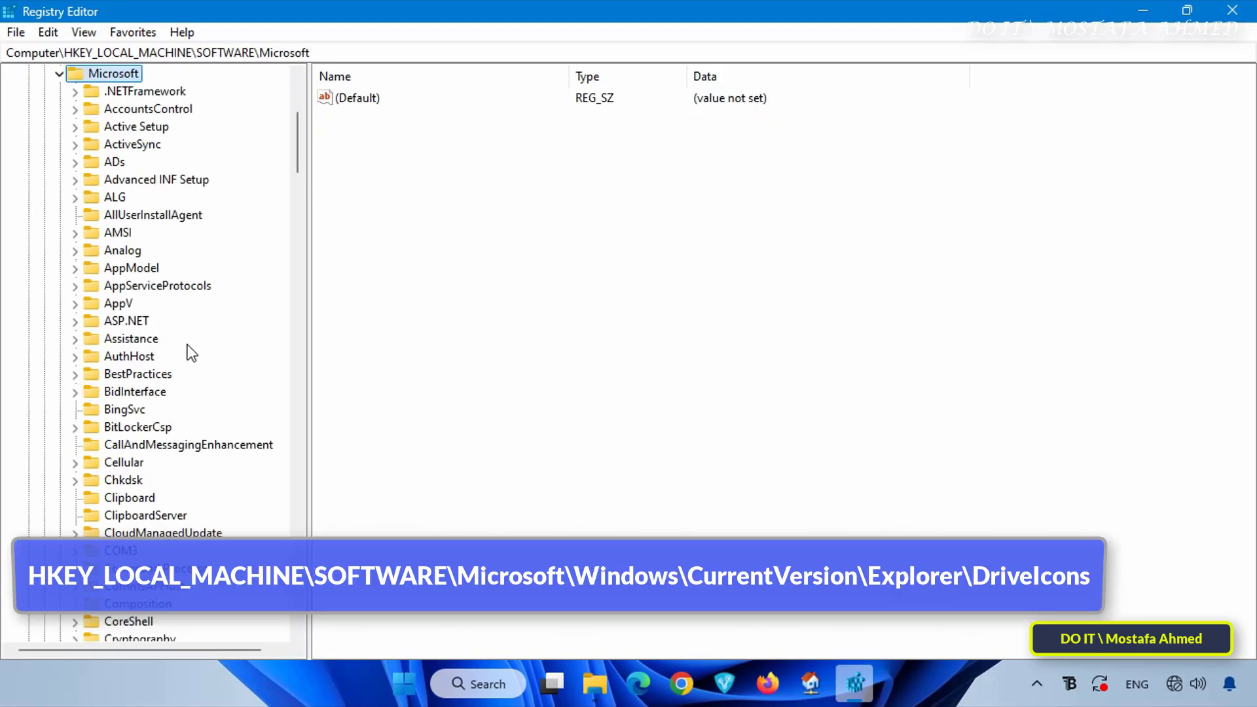
scroll(211, 374, down, 20)
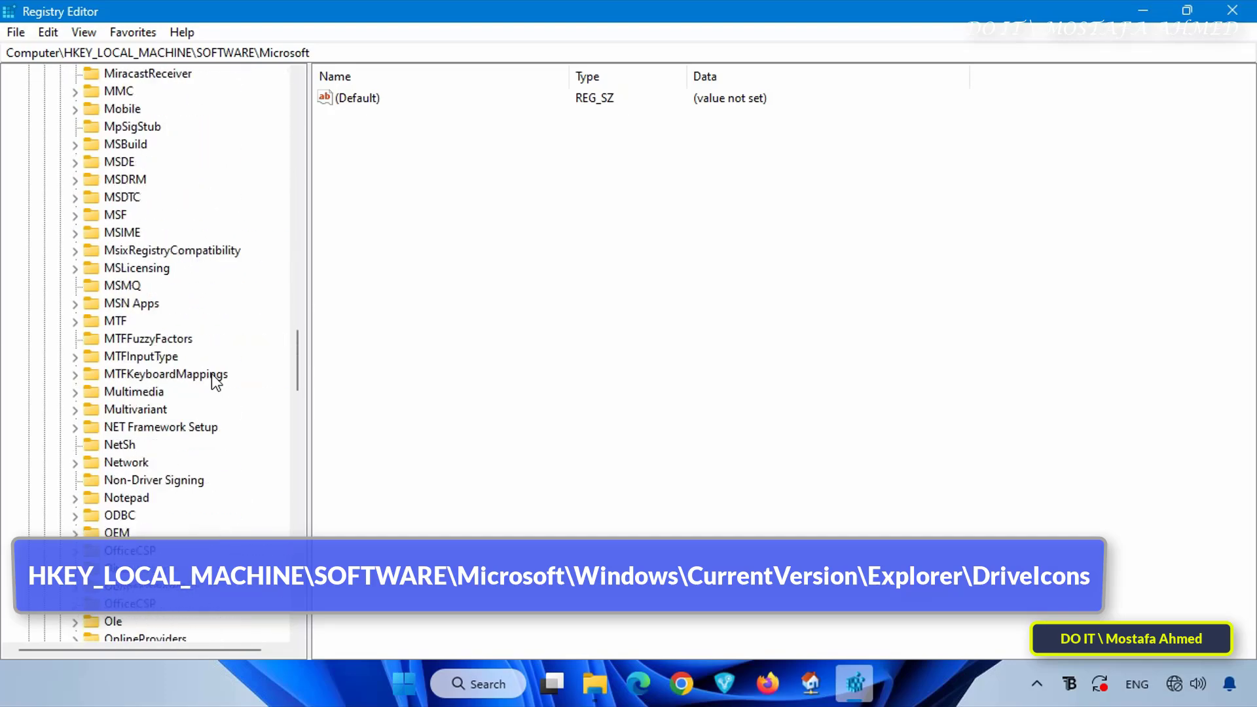
scroll(211, 375, down, 20)
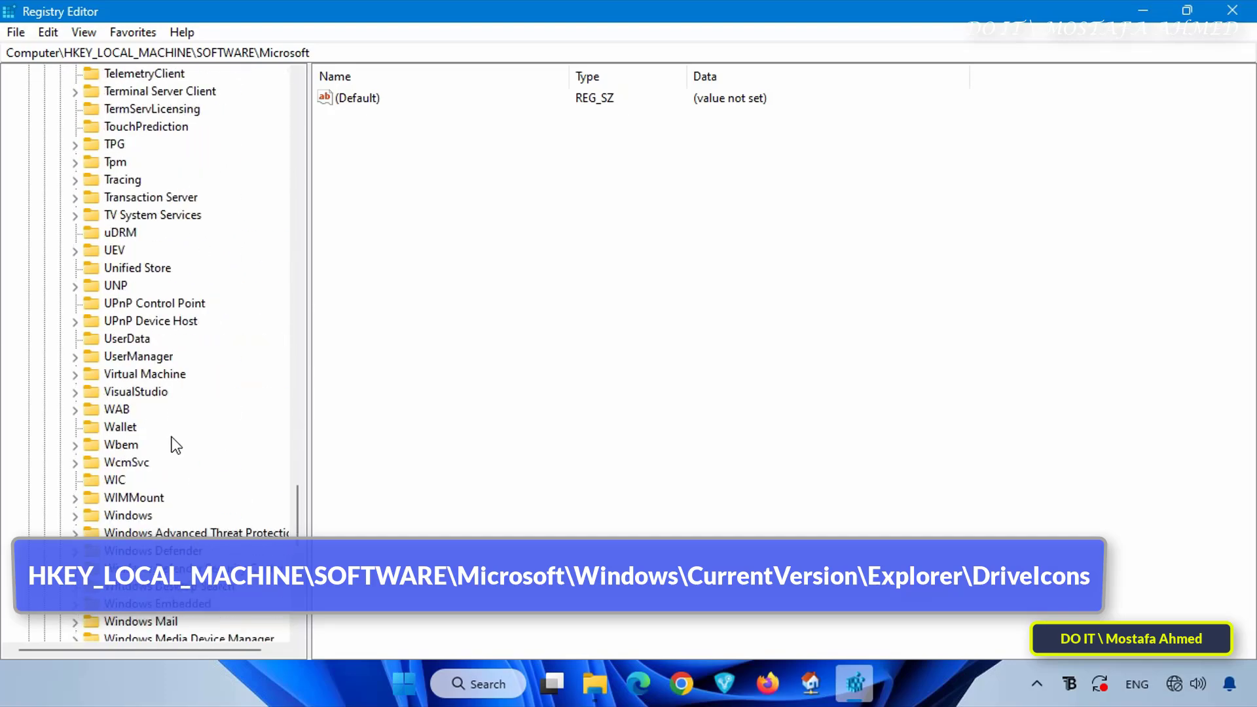
double_click(138, 515)
Expand CurrentVersion and Explorer under the Windows key and select the DriveIcons key
scroll(141, 216, down, 1)
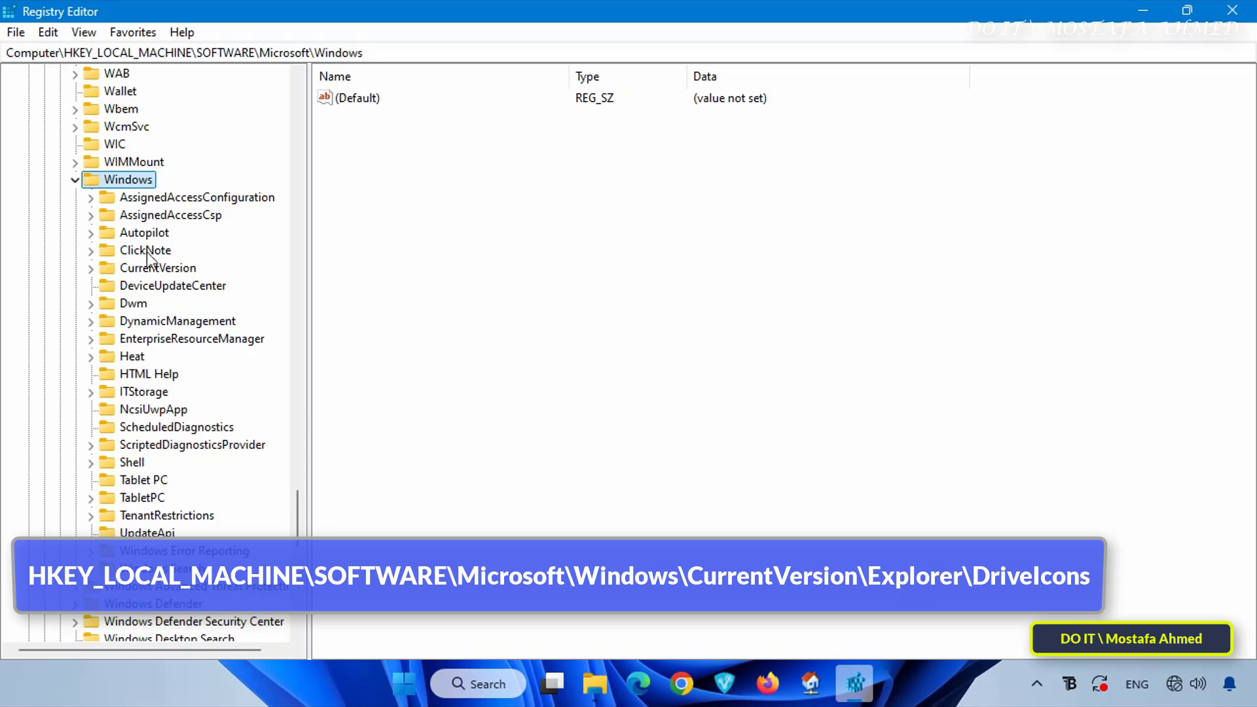
click(150, 269)
click(90, 268)
scroll(190, 196, down, 13)
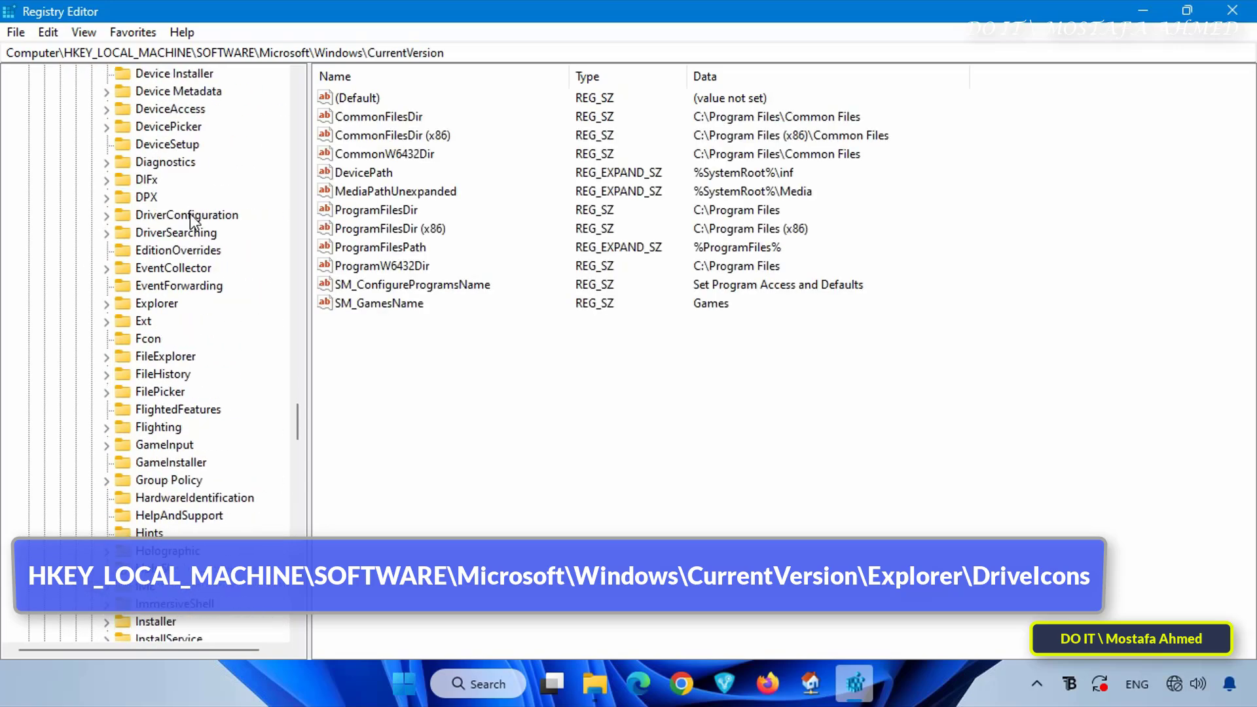
double_click(167, 306)
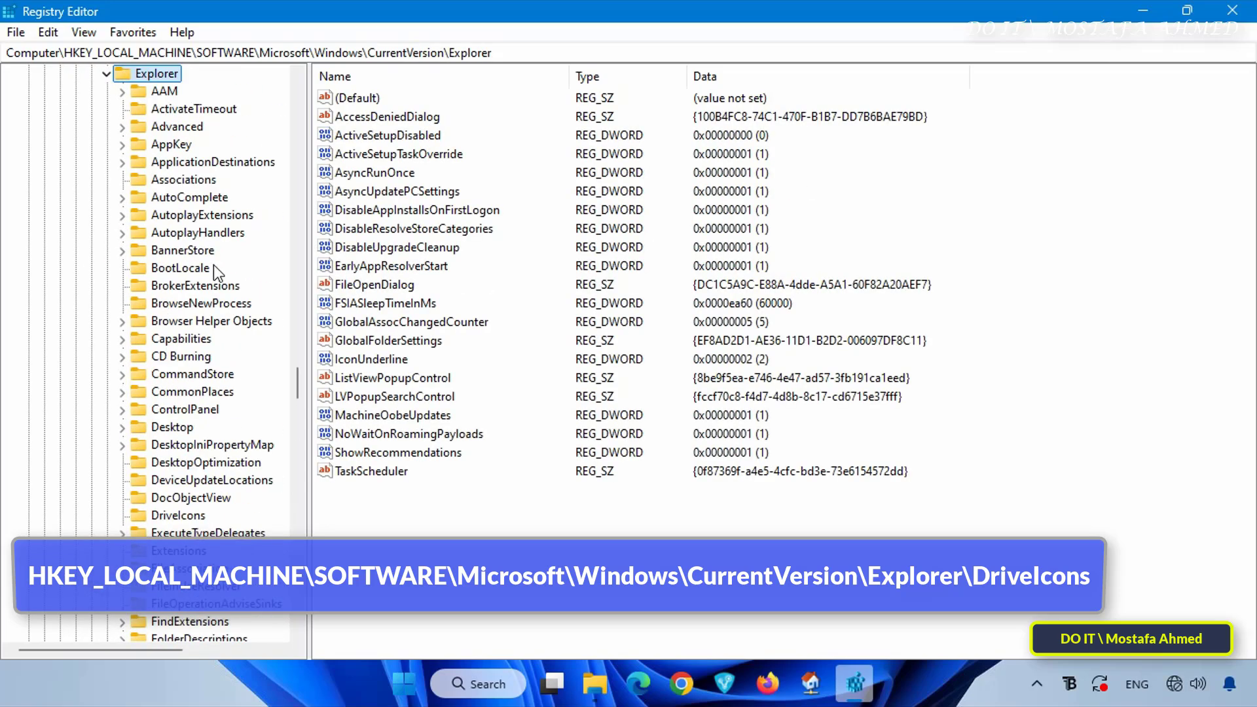
scroll(233, 180, down, 1)
scroll(224, 288, down, 3)
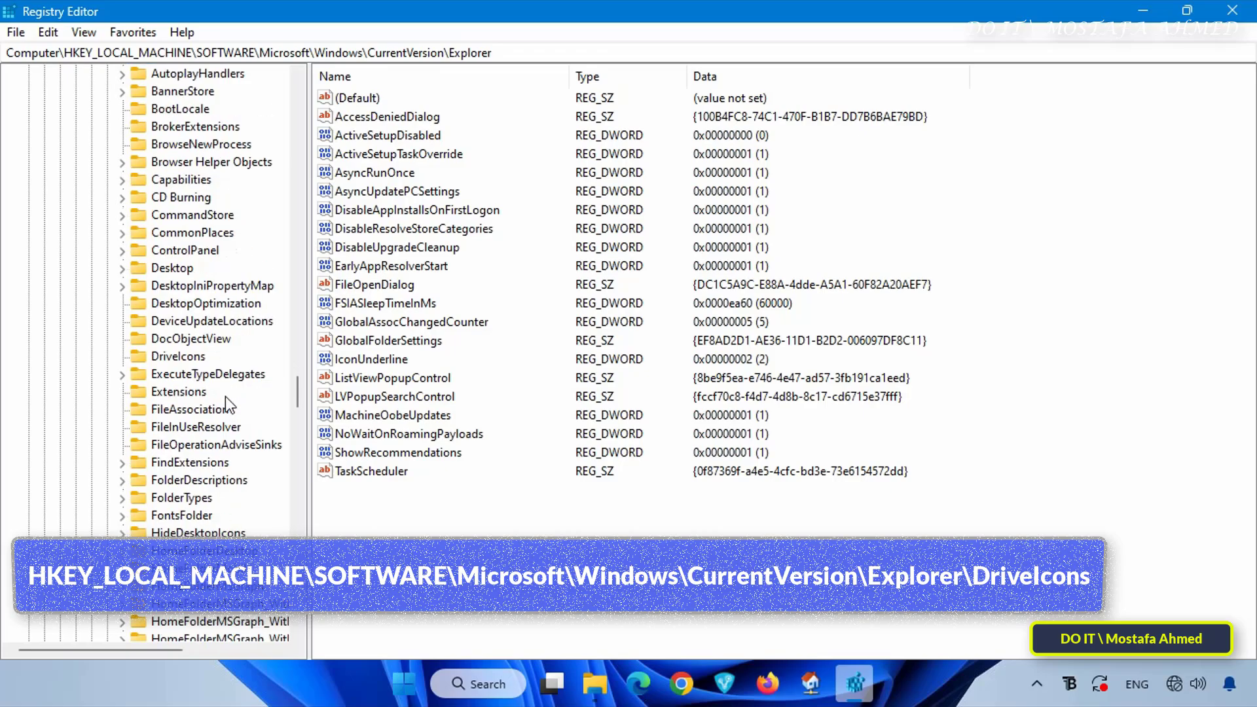
click(169, 303)
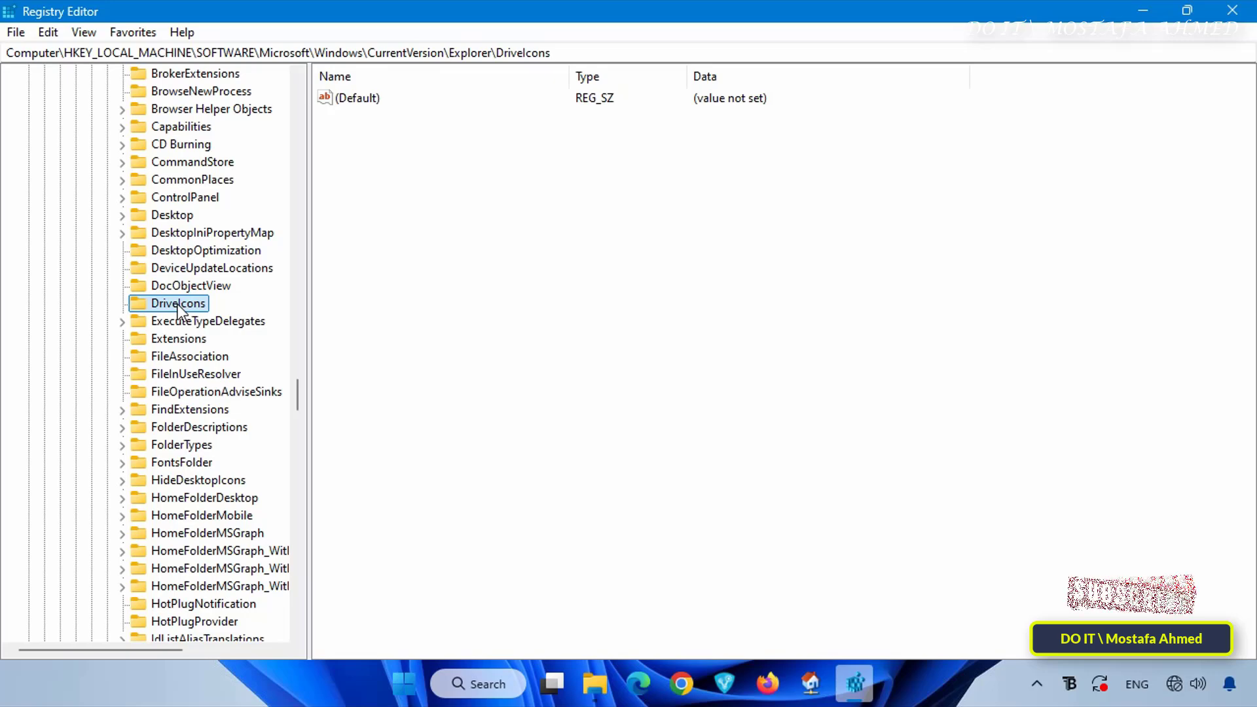
Create a new subkey under the DriveIcons key, keeping its default name
right_click(177, 304)
mouse_move(259, 337)
click(406, 338)
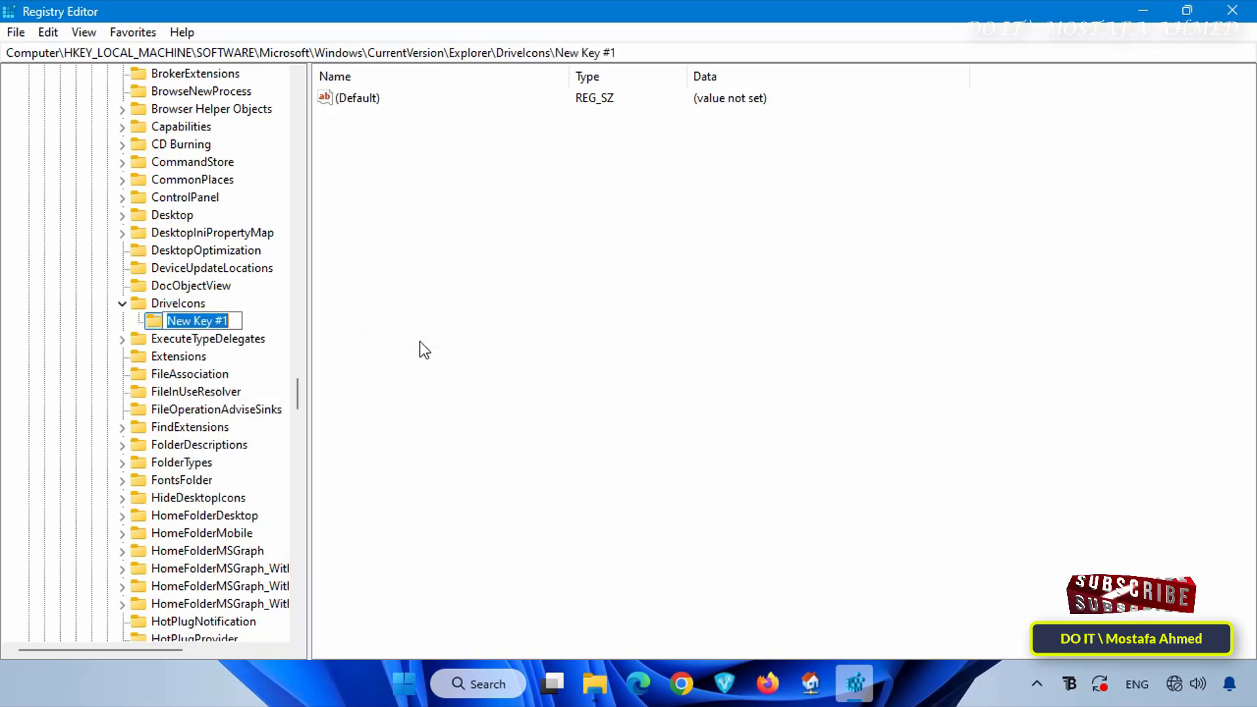
click(580, 424)
Switch to the This PC window in File Explorer and check the drive letter of Local Disk
click(595, 683)
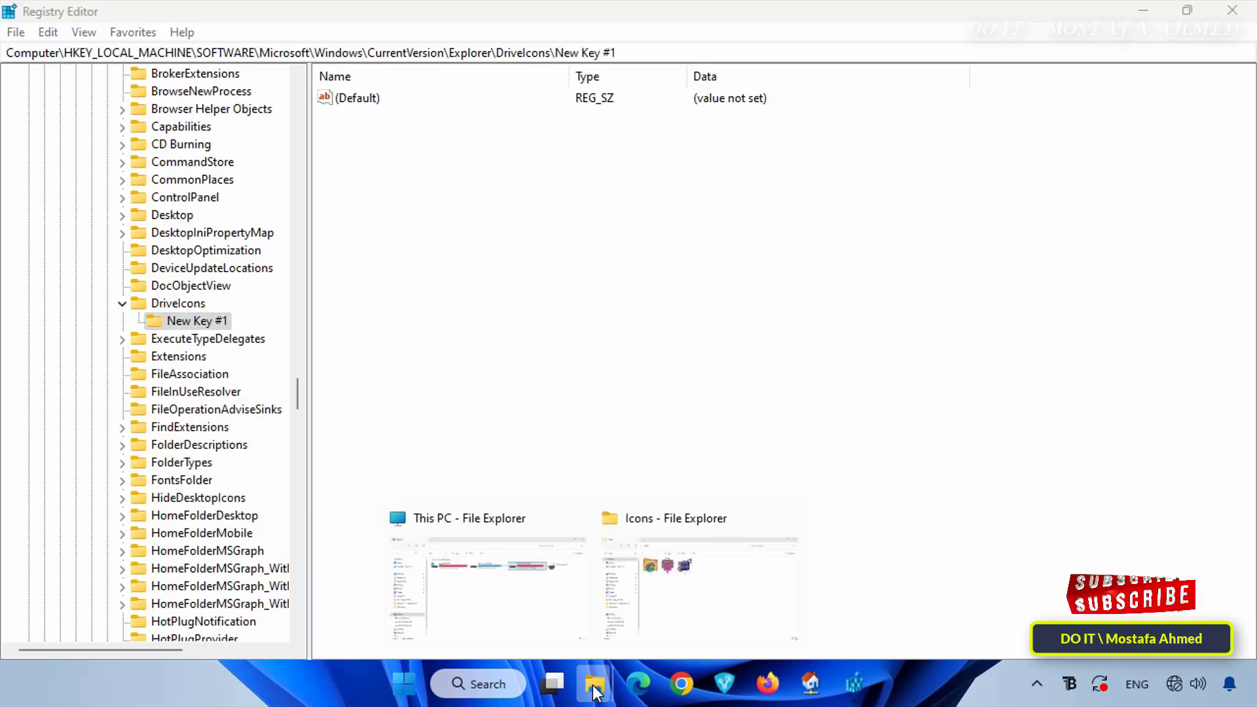
click(538, 589)
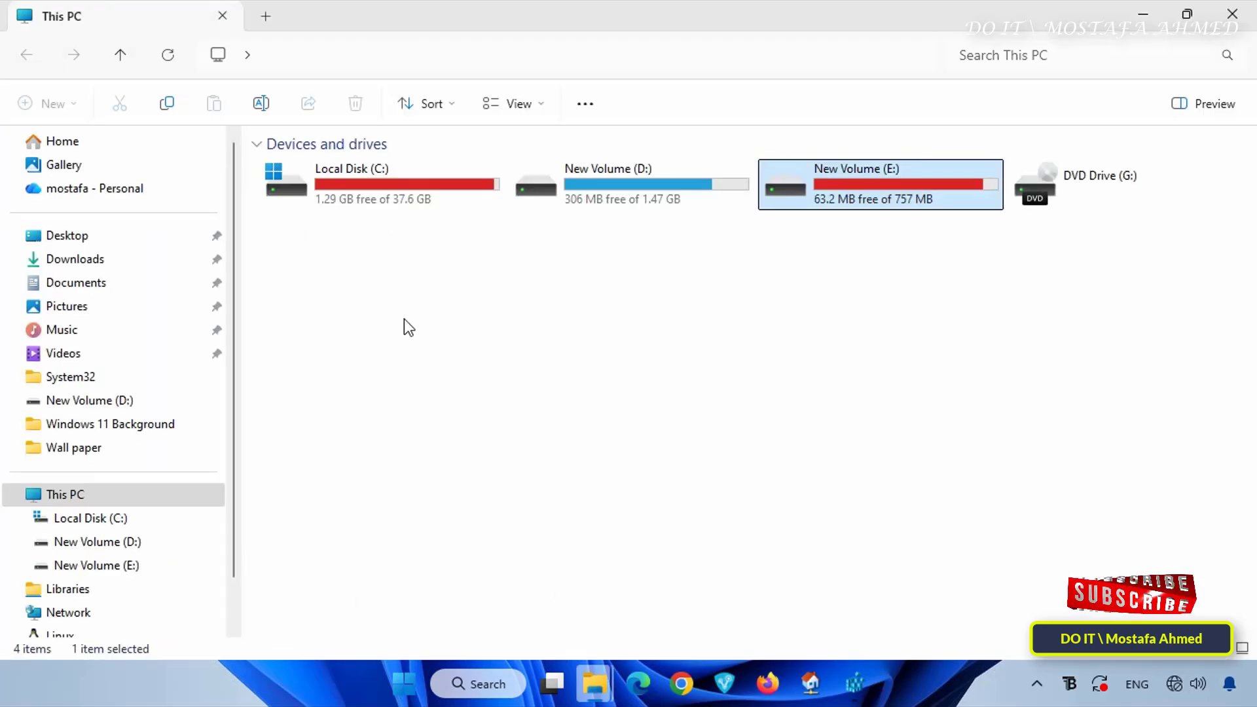
click(389, 178)
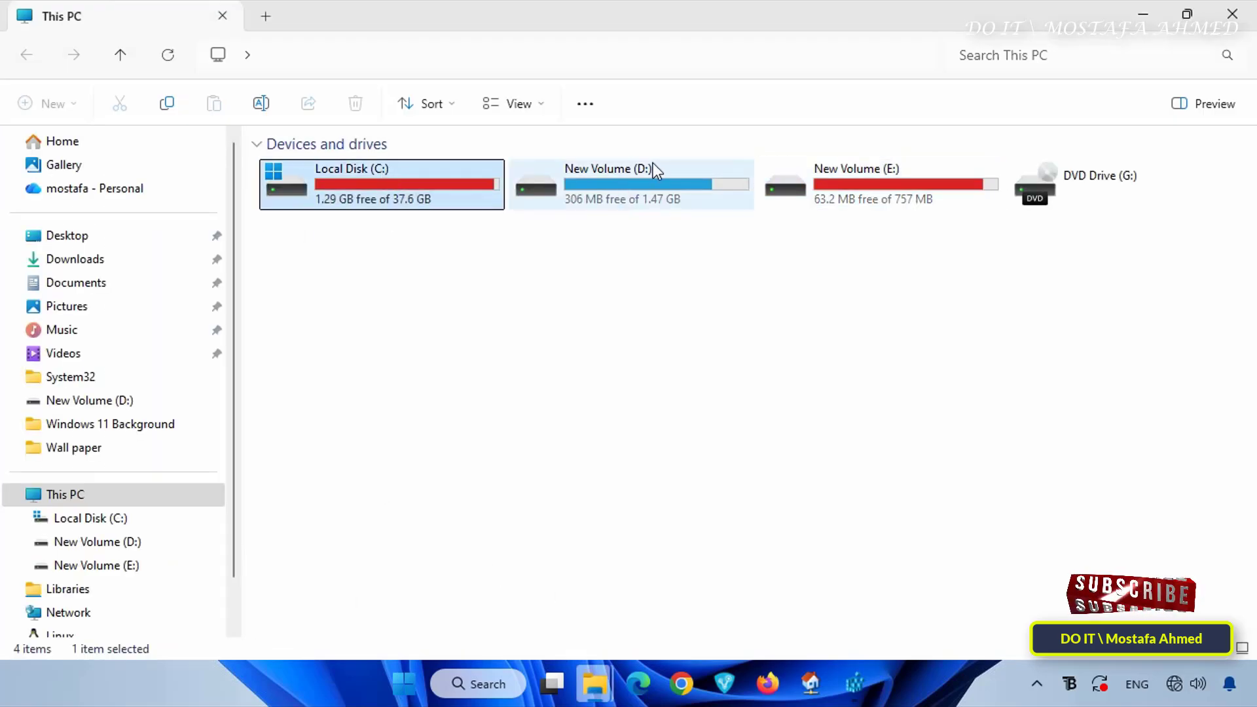
click(1143, 15)
Rename the new subkey under DriveIcons as C
right_click(229, 318)
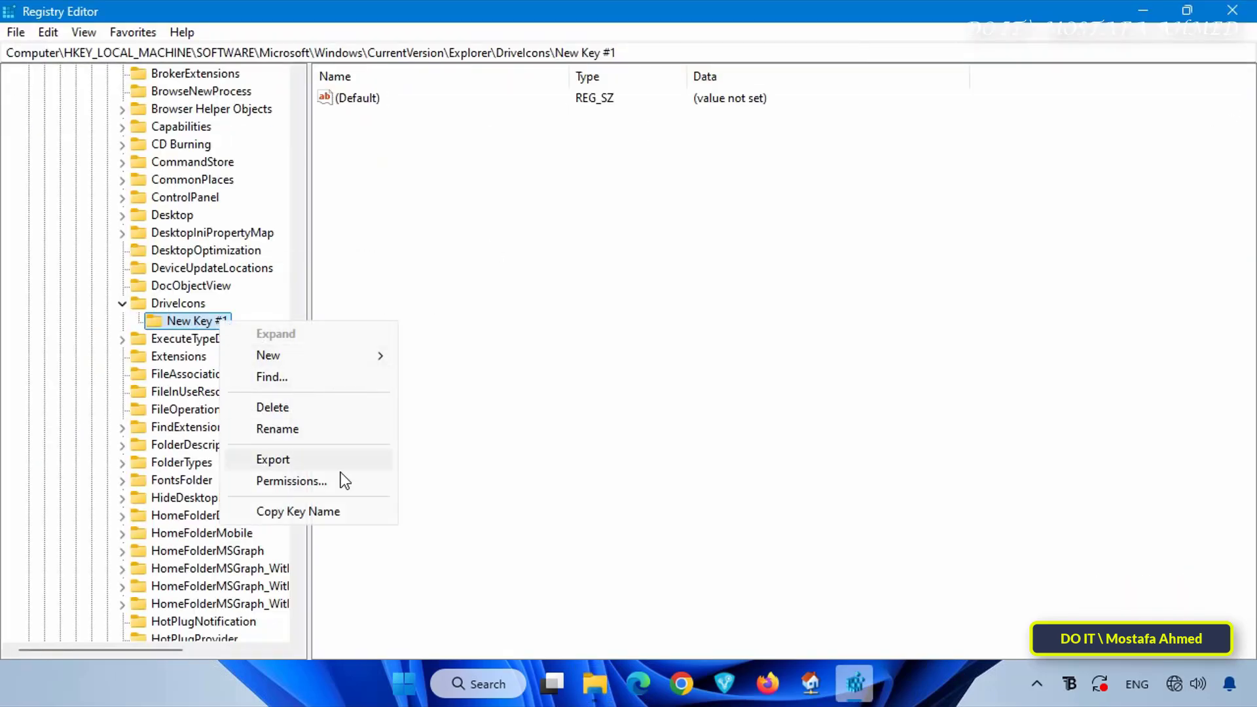
click(294, 428)
text(C)
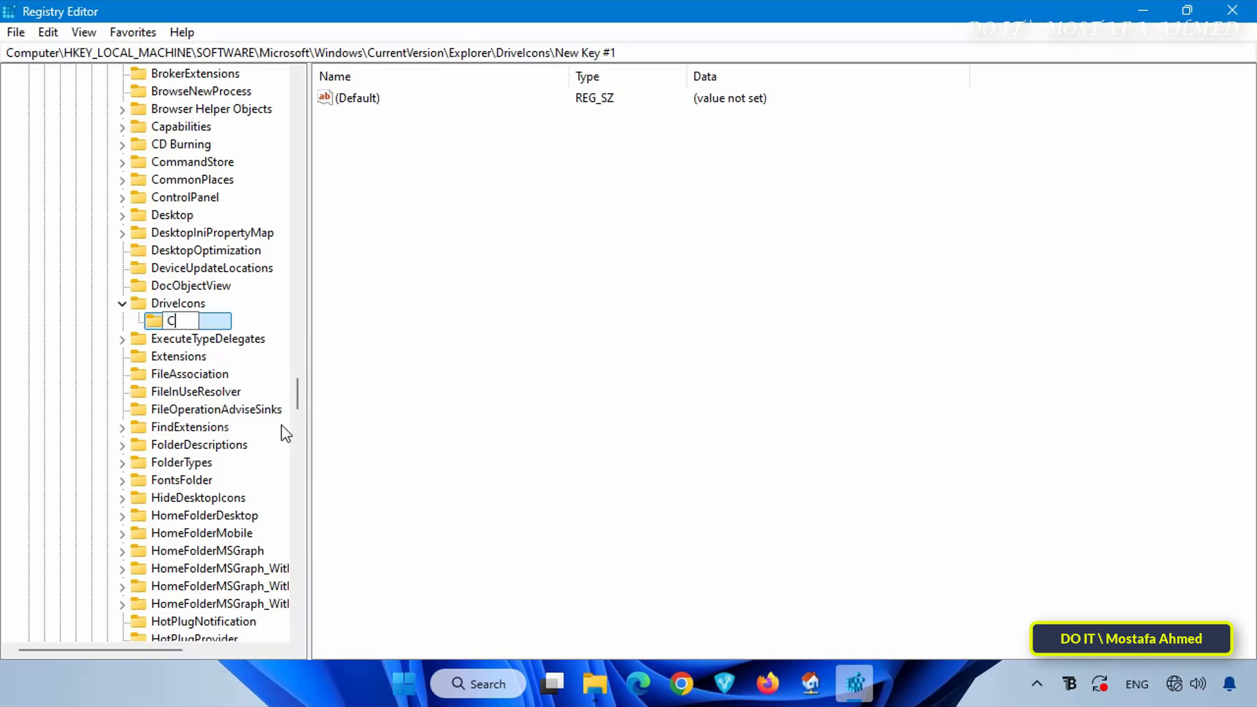
key(Return)
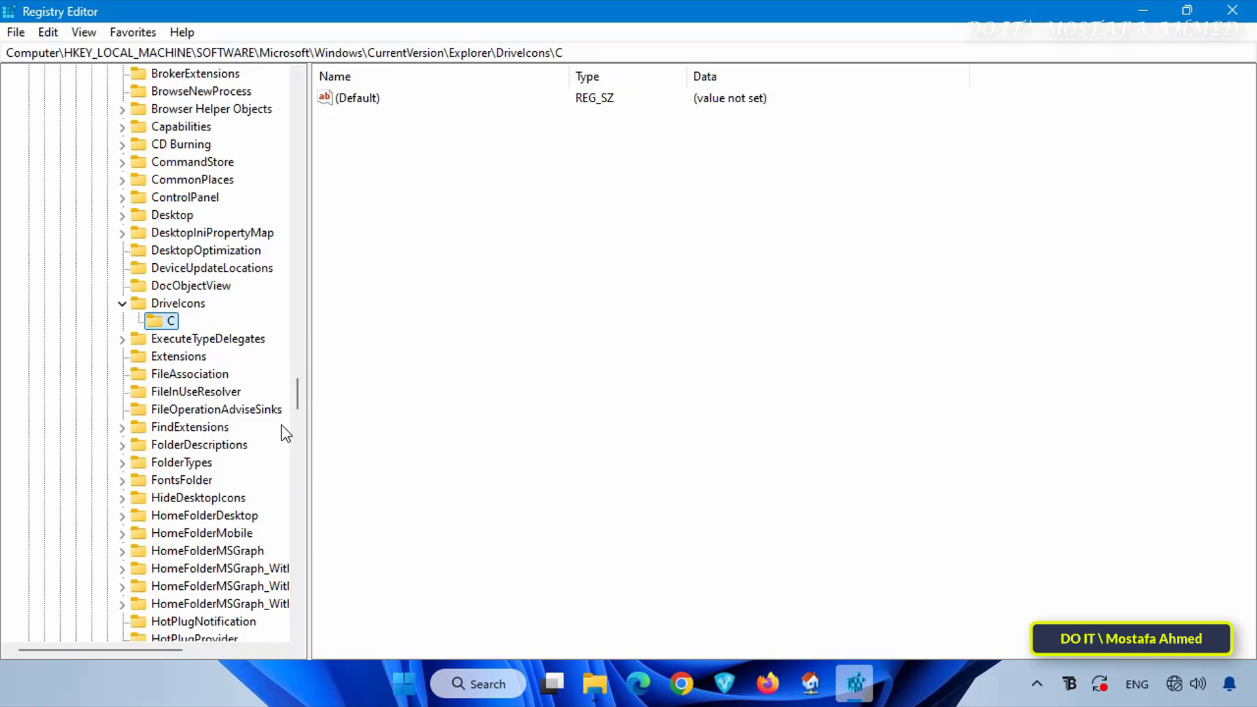
Create a subkey named DefaultIcon under the C key
right_click(164, 321)
mouse_move(244, 359)
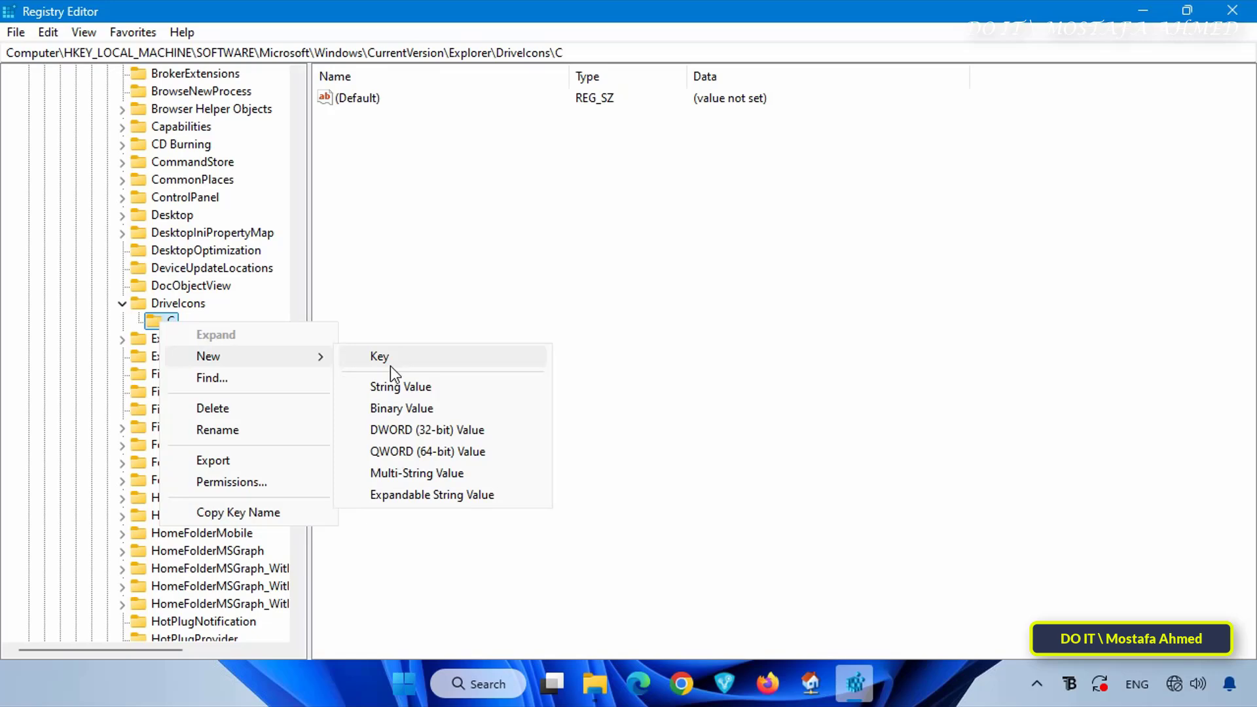
click(390, 360)
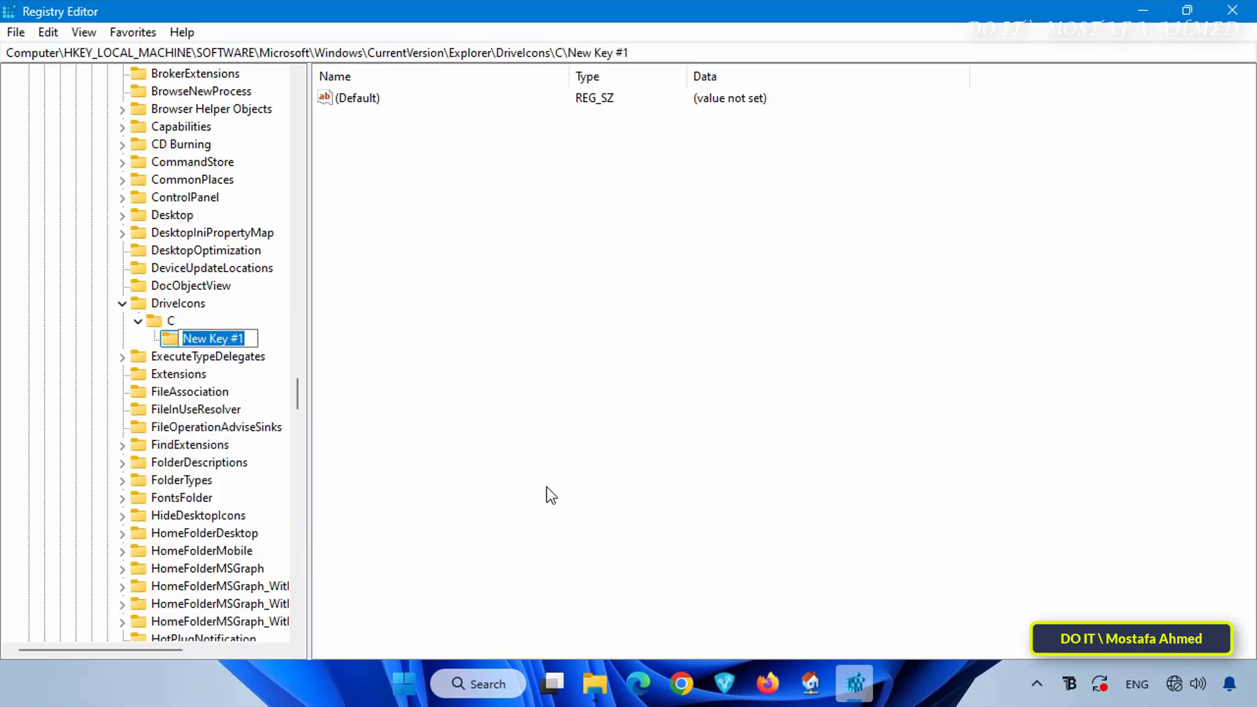
text(Defau)
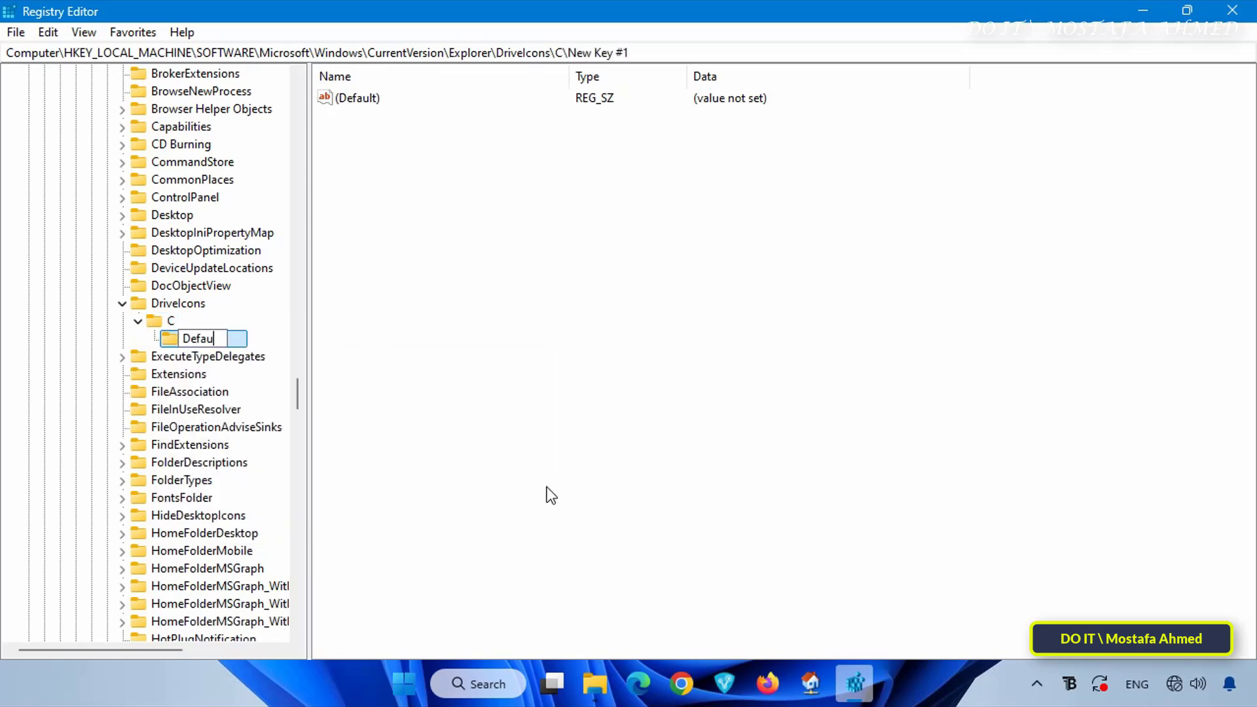
text(ltIcon)
key(Return)
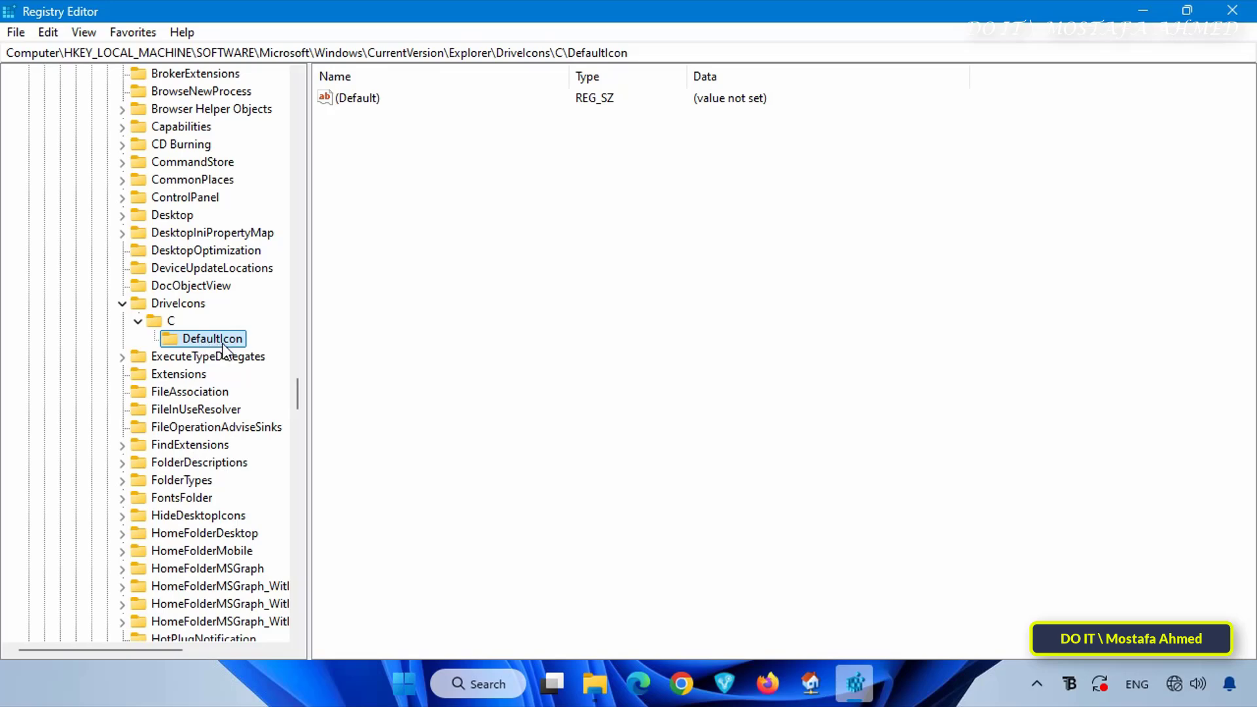
Open the (Default) value of C\DefaultIcon for editing, and copy the path of icon 15 from the Icons folder in File Explorer
double_click(362, 103)
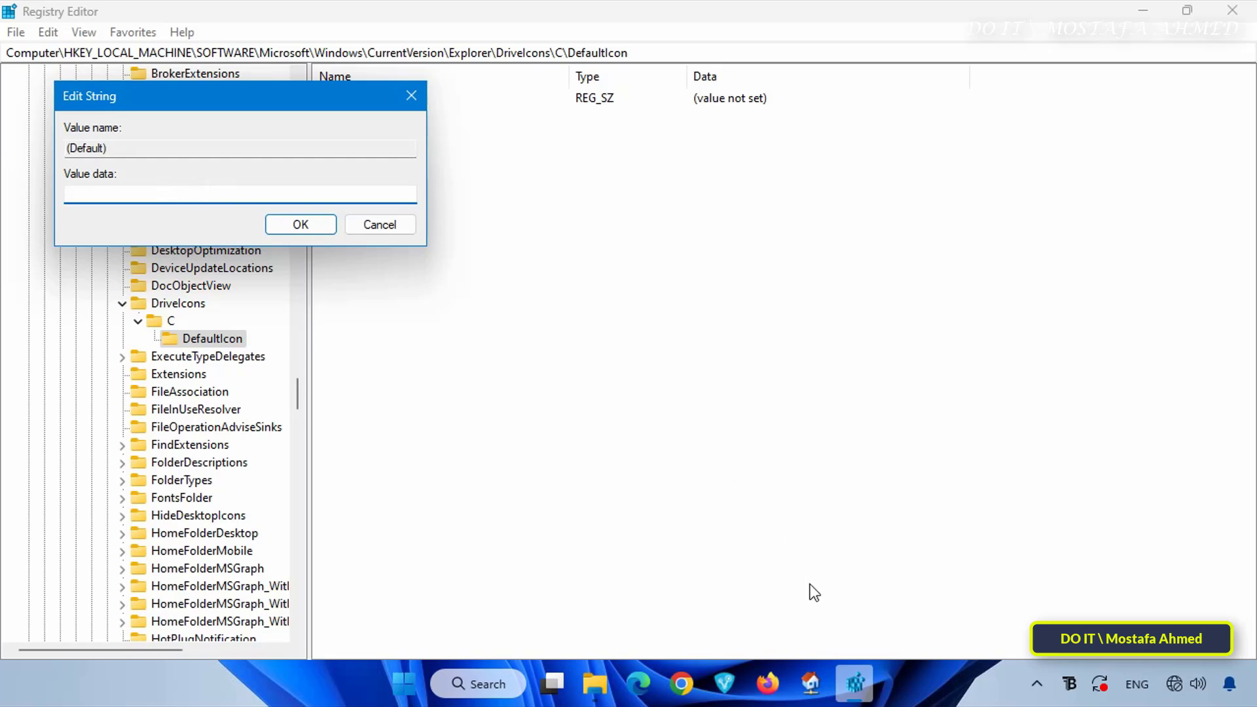
click(597, 686)
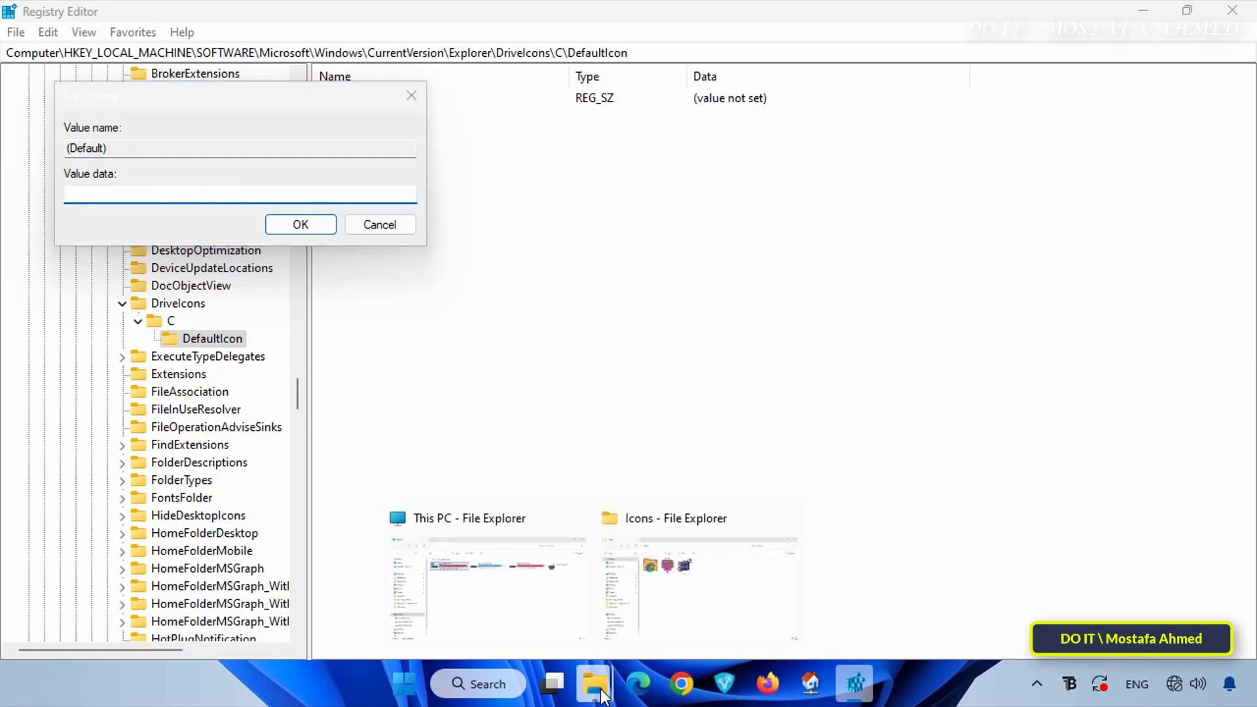
click(688, 605)
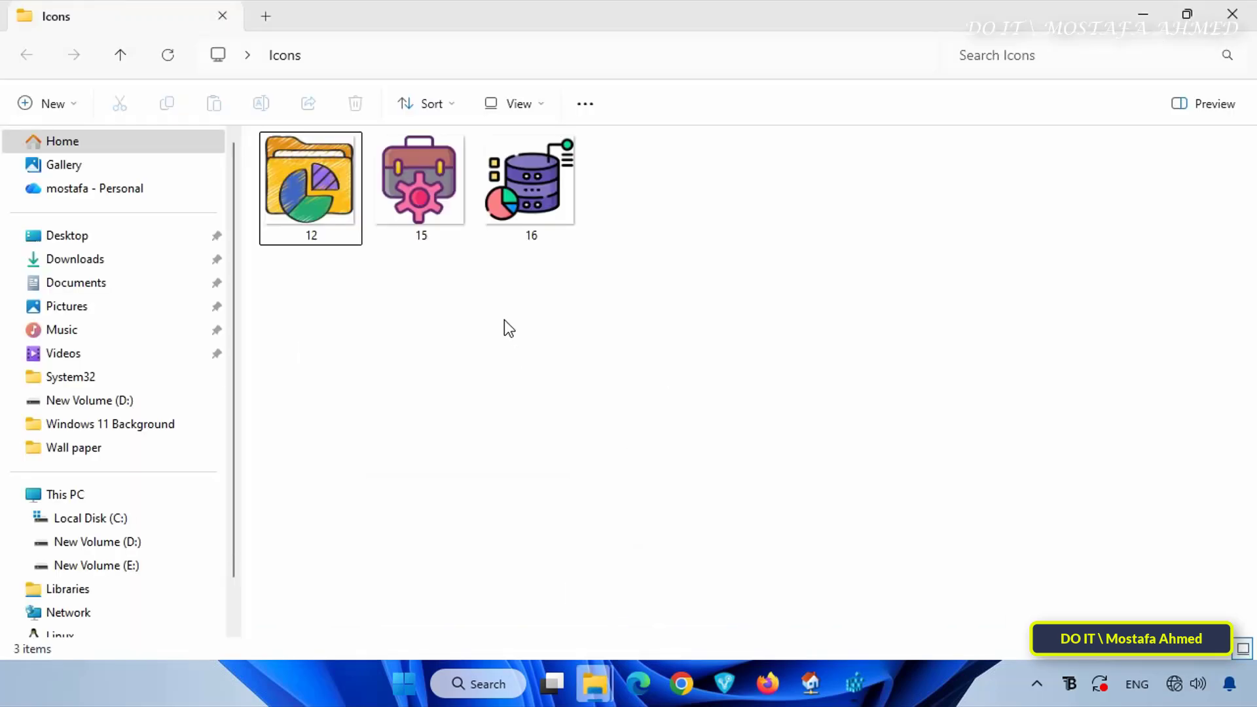
click(426, 187)
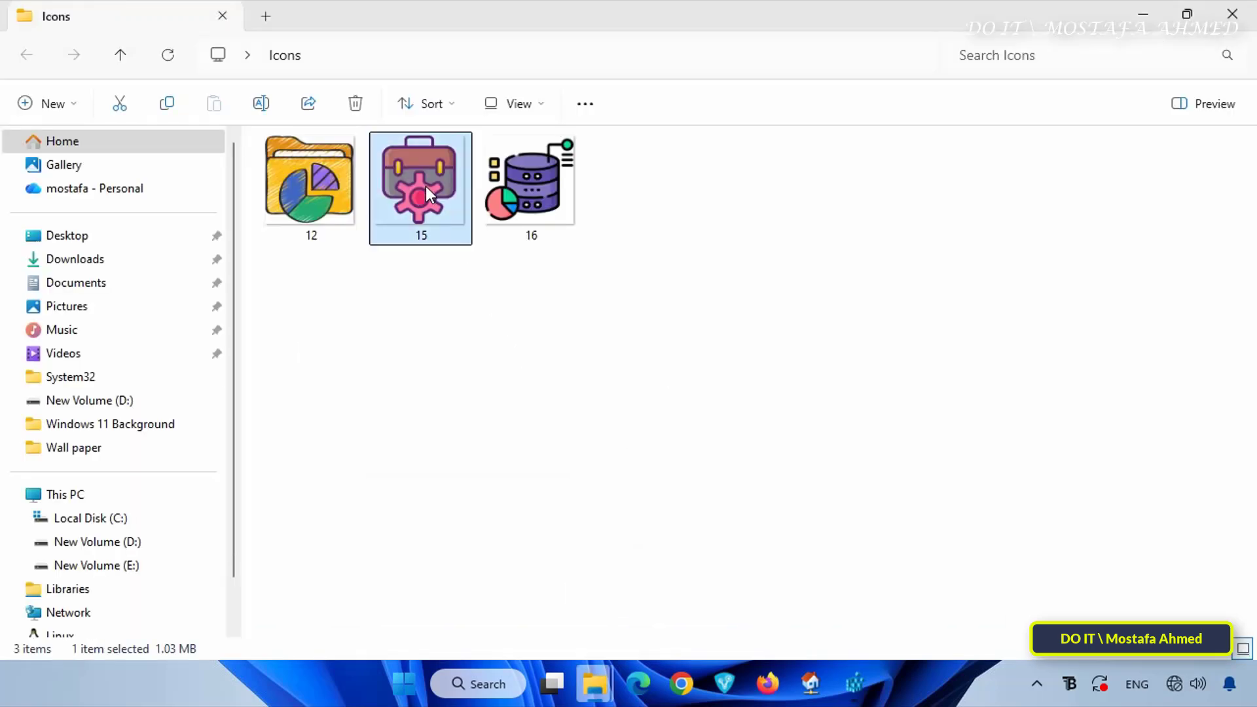
right_click(425, 186)
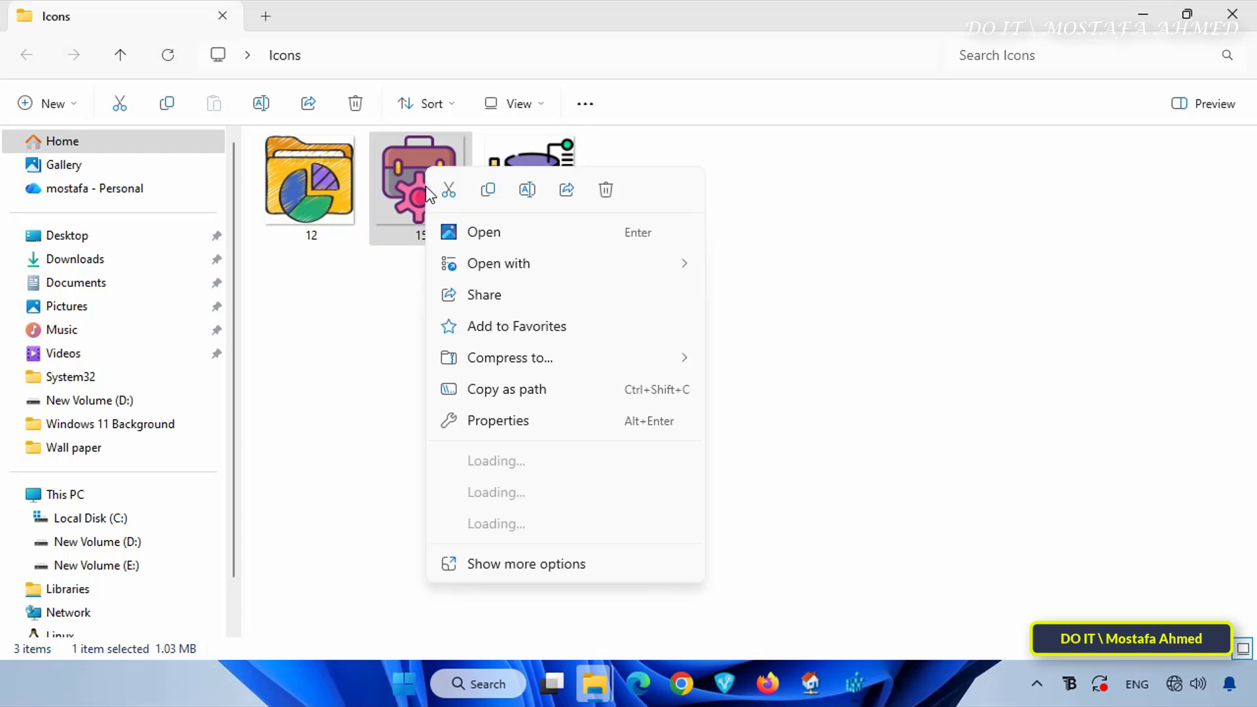
click(520, 394)
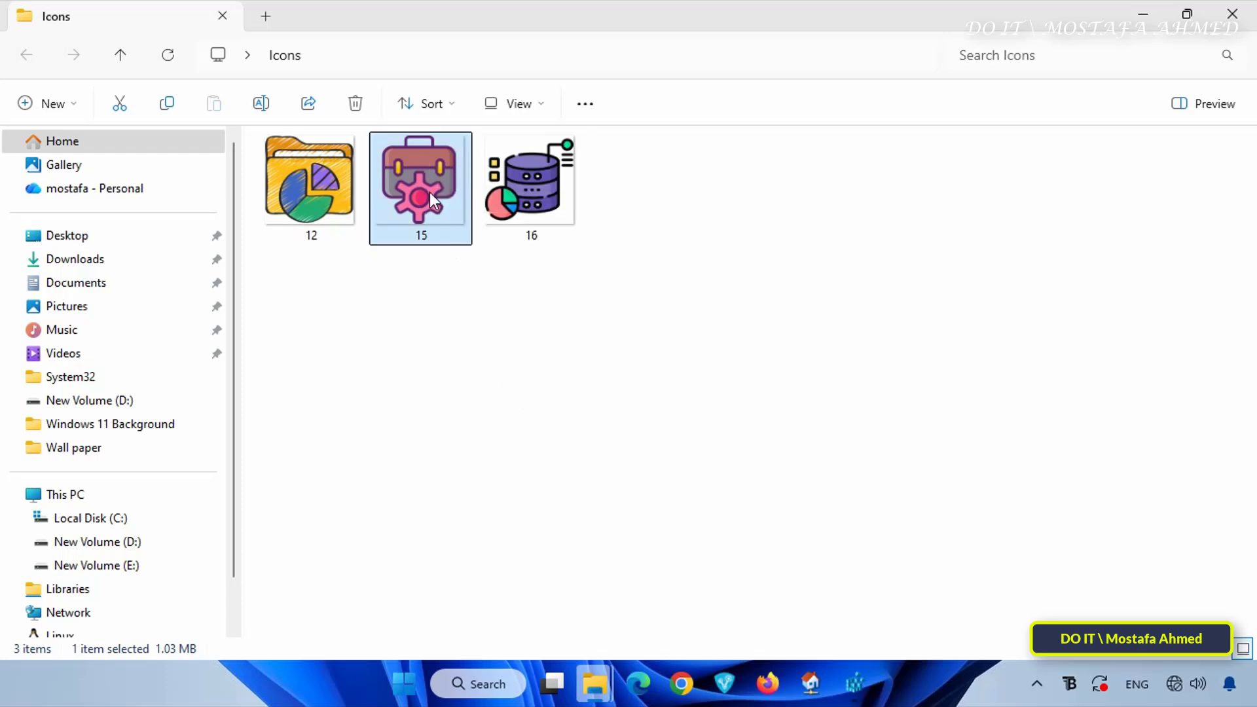
Check the file type and folder location of icon 15 in its properties, and close them without changes
key(shift+F10)
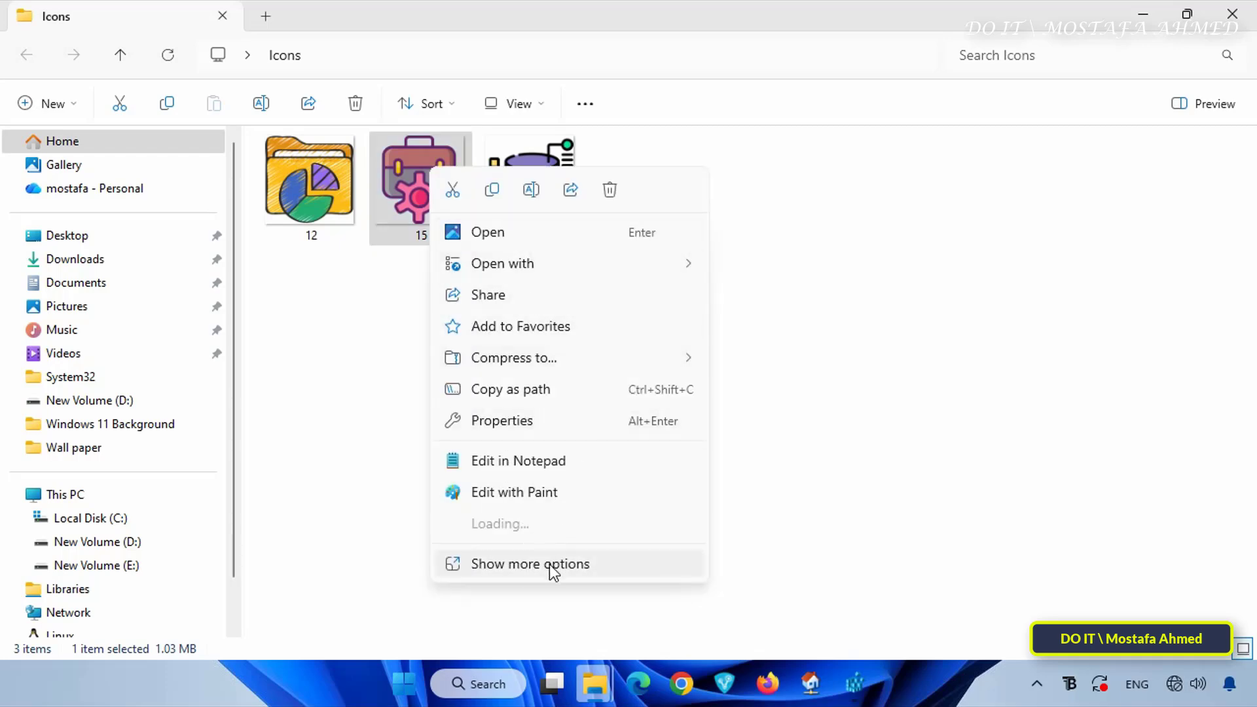
click(553, 565)
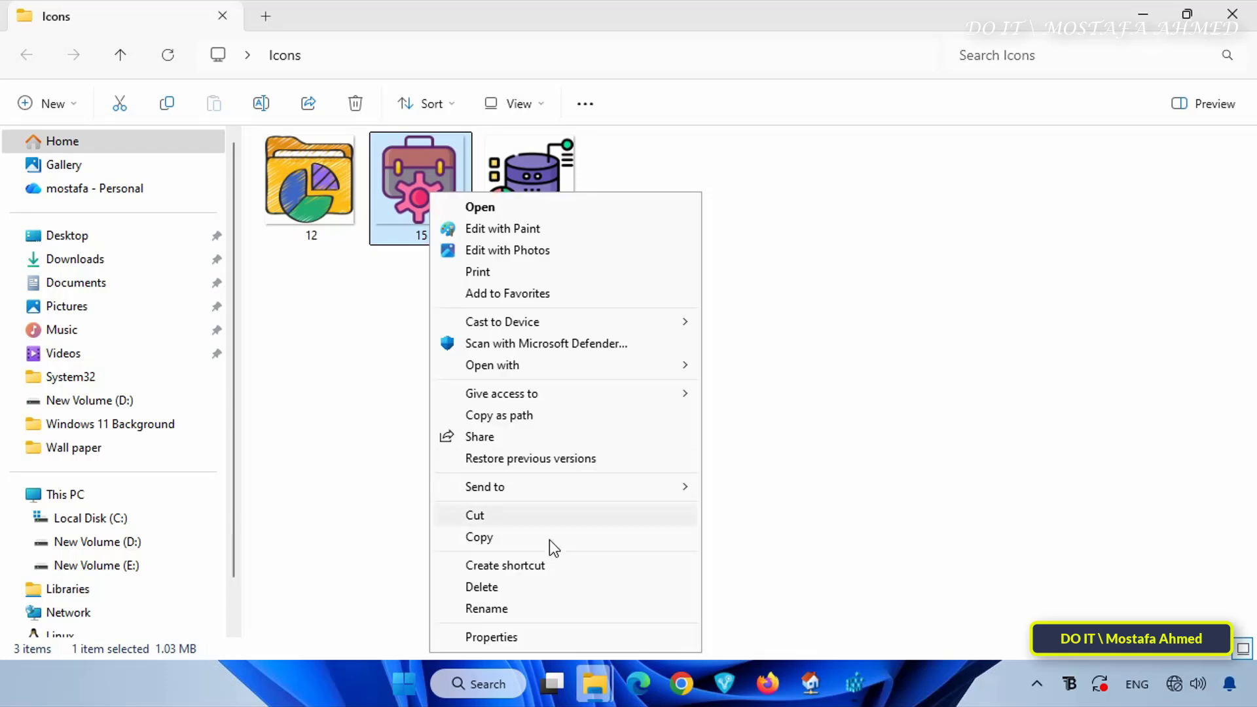
click(504, 644)
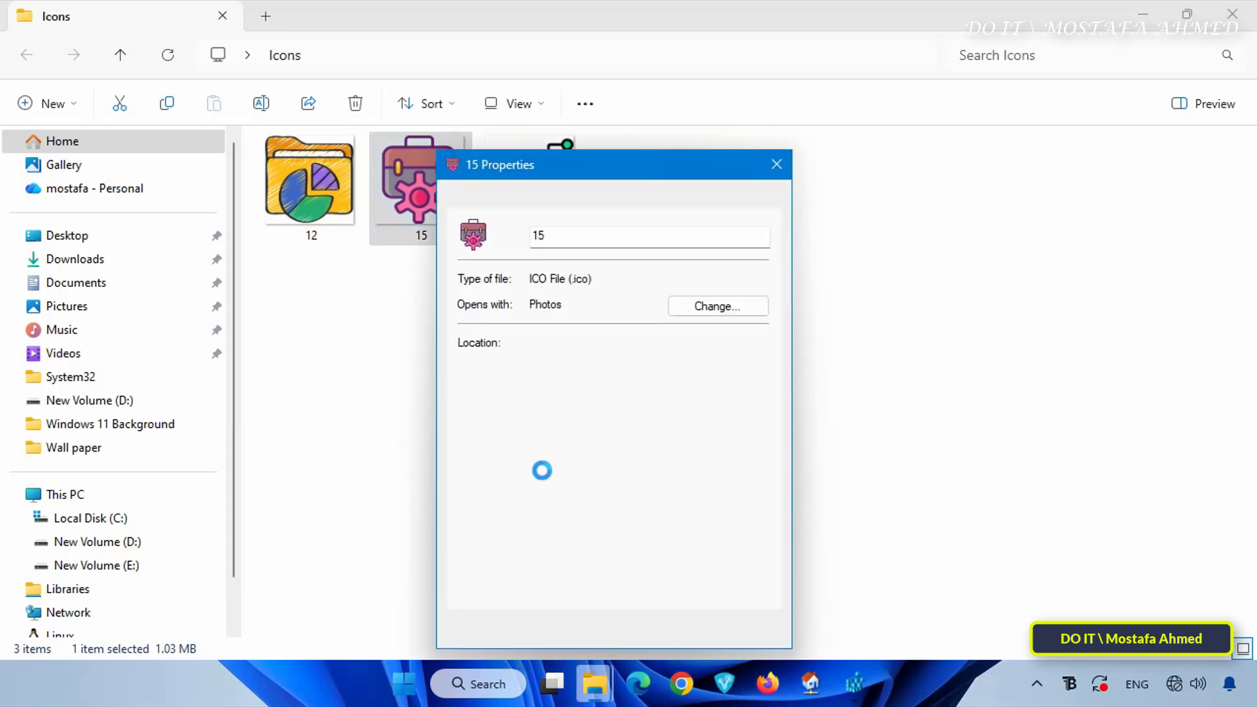
drag(531, 347, 700, 347)
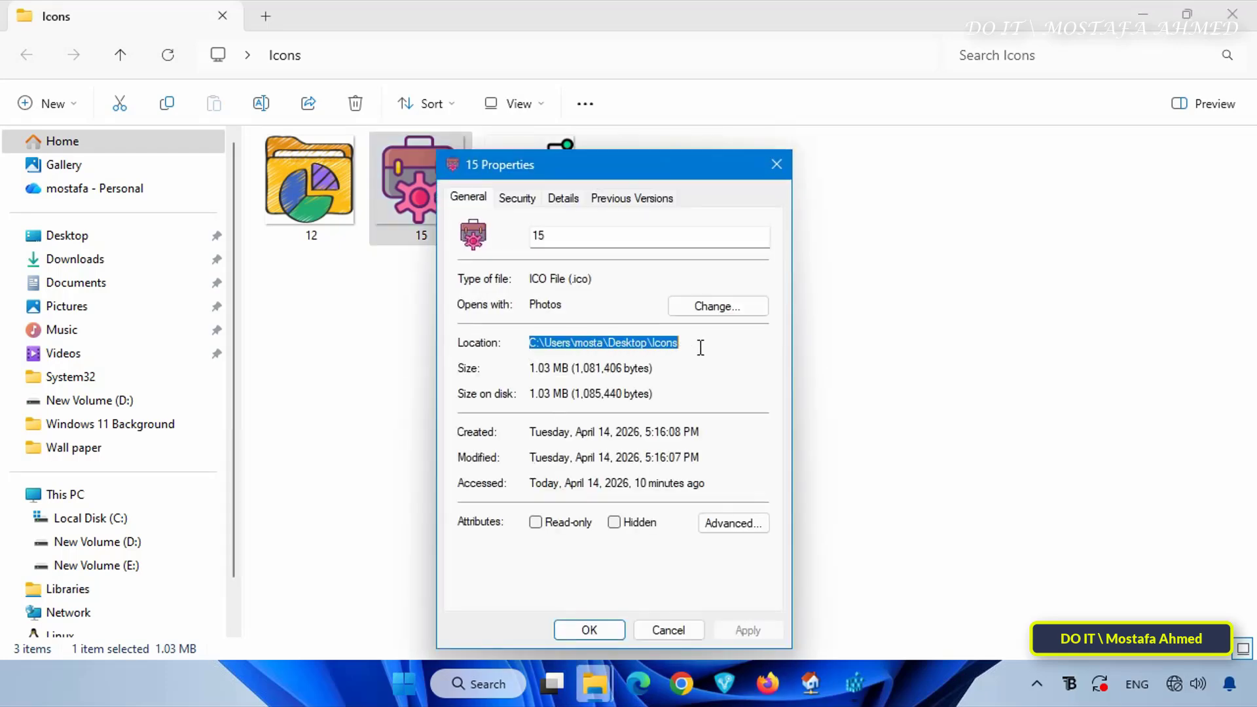
click(694, 630)
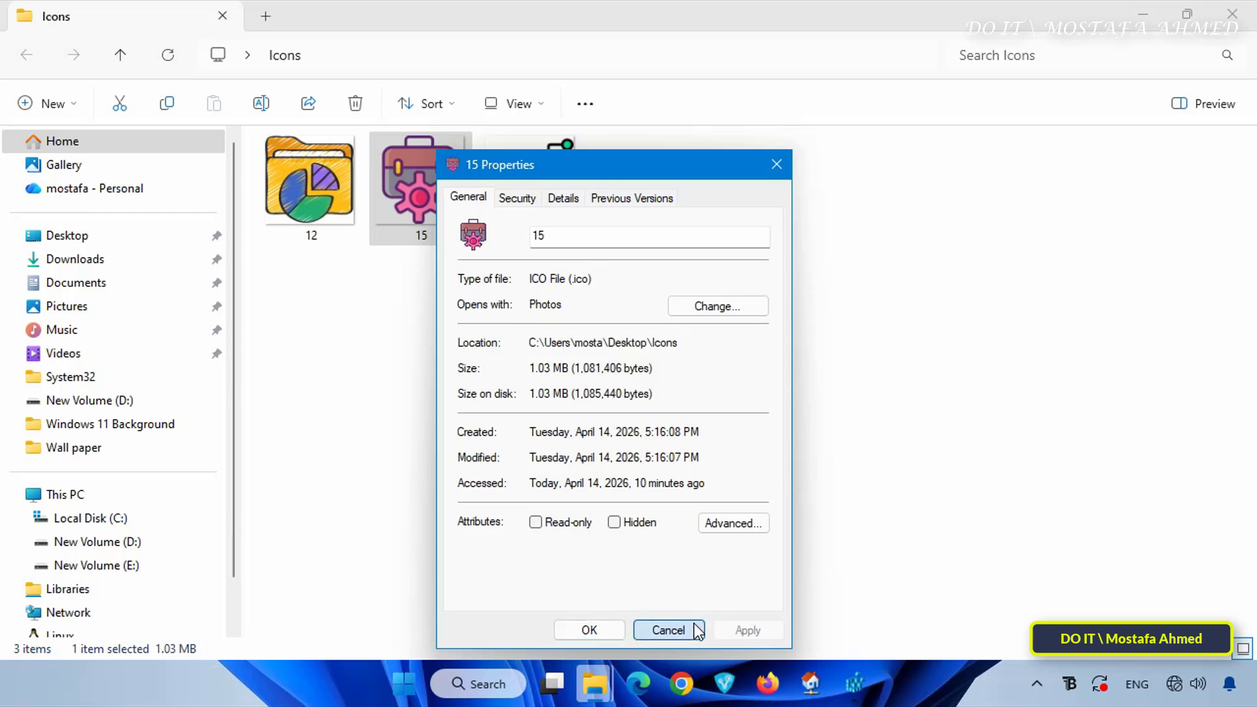
Back in Registry Editor, set the (Default) value data of C\DefaultIcon to the copied path of 15.ico
click(855, 683)
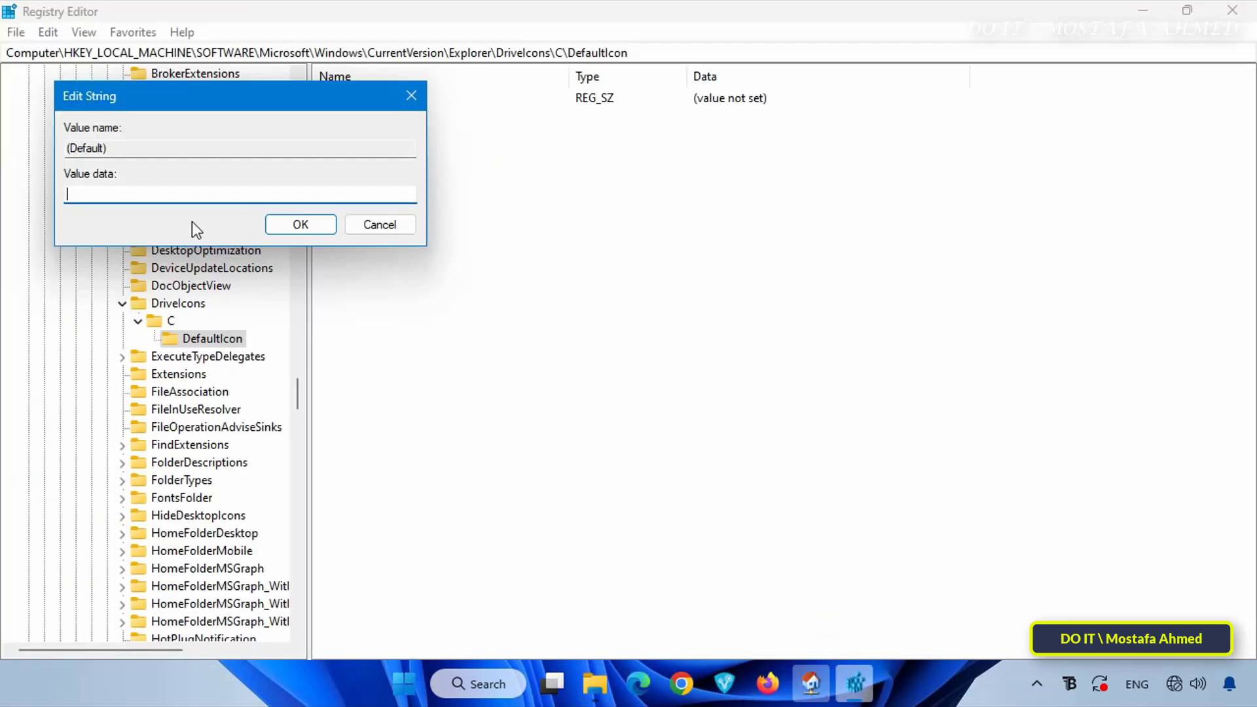
right_click(168, 192)
click(221, 278)
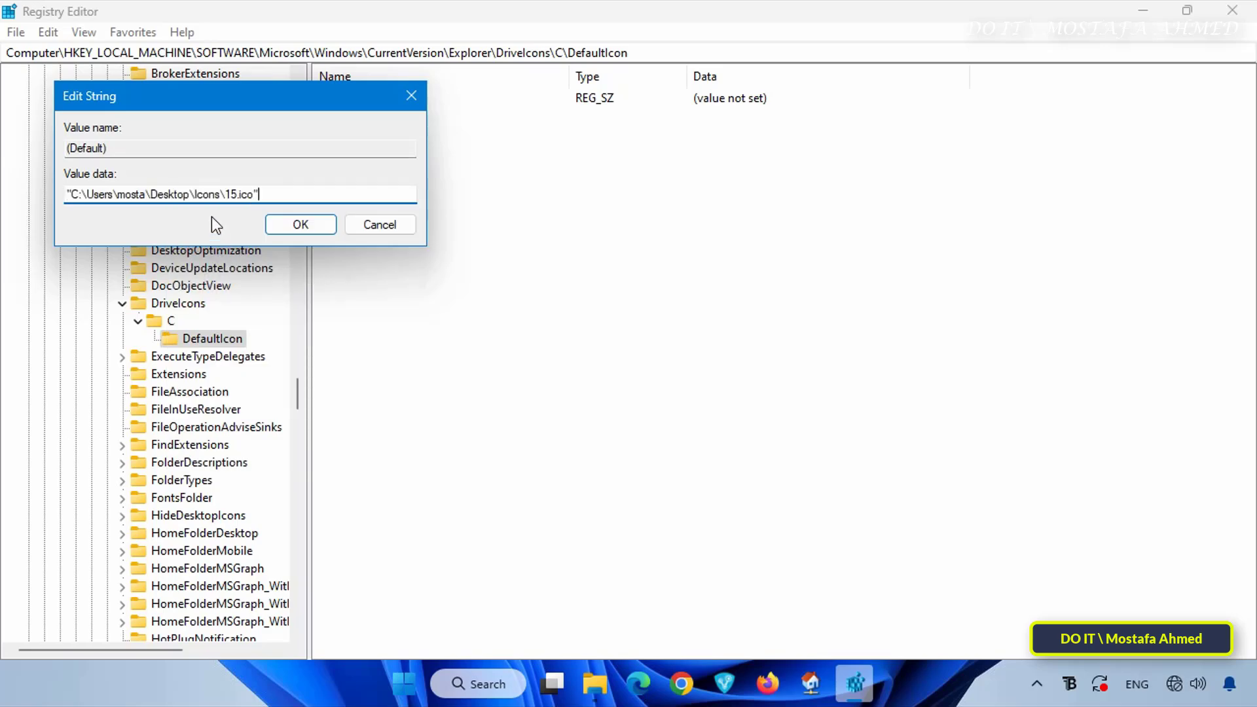
click(294, 225)
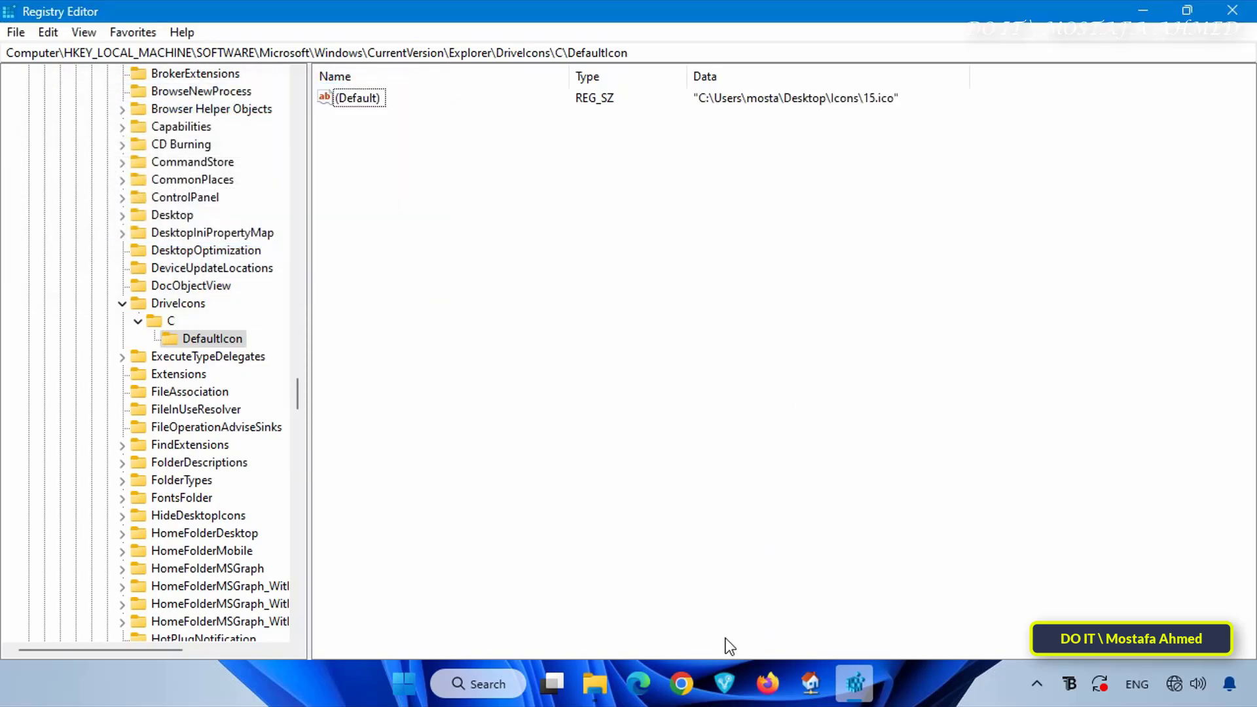
Switch to the This PC window in File Explorer, refresh it, and compare the icons of drives C and D
click(596, 683)
click(544, 592)
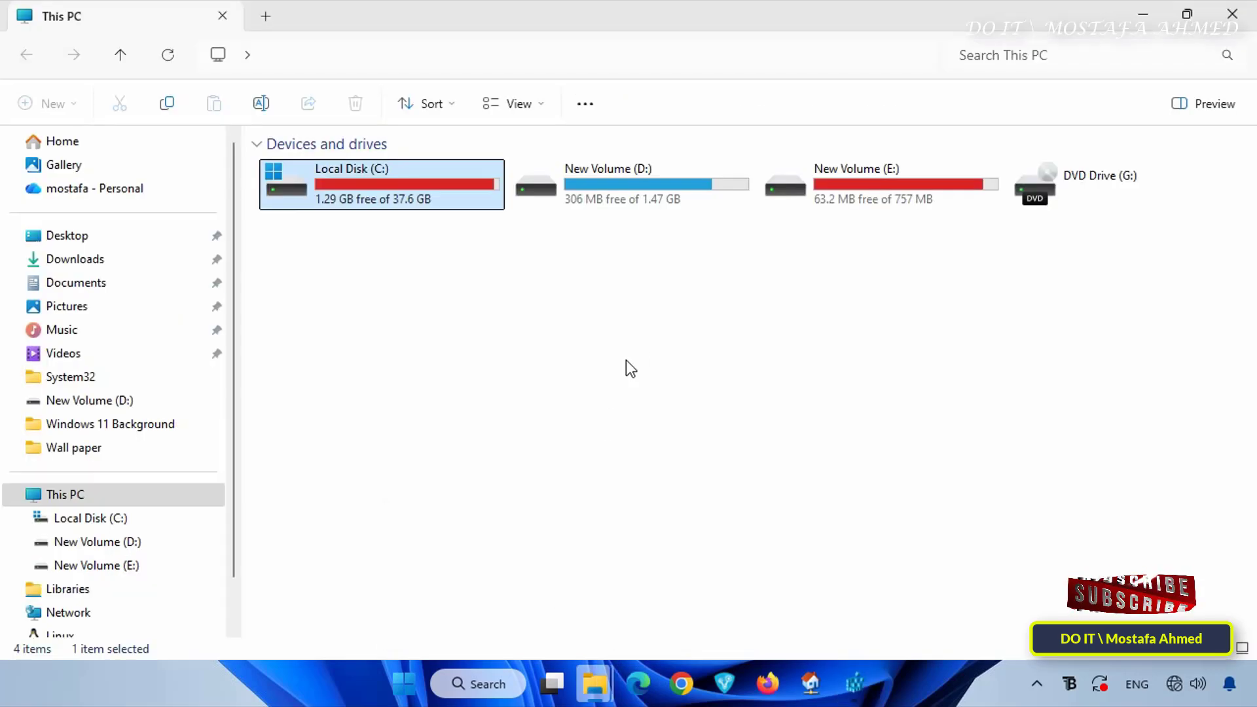
click(665, 358)
key(F5)
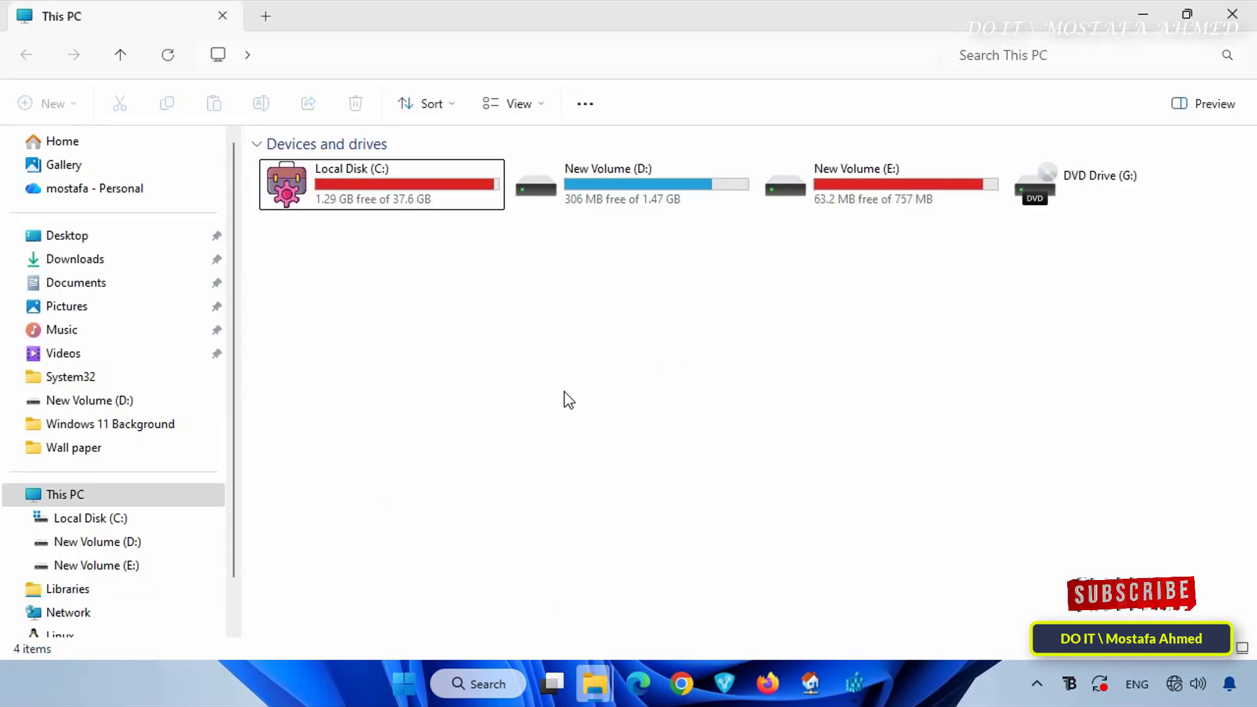
click(648, 207)
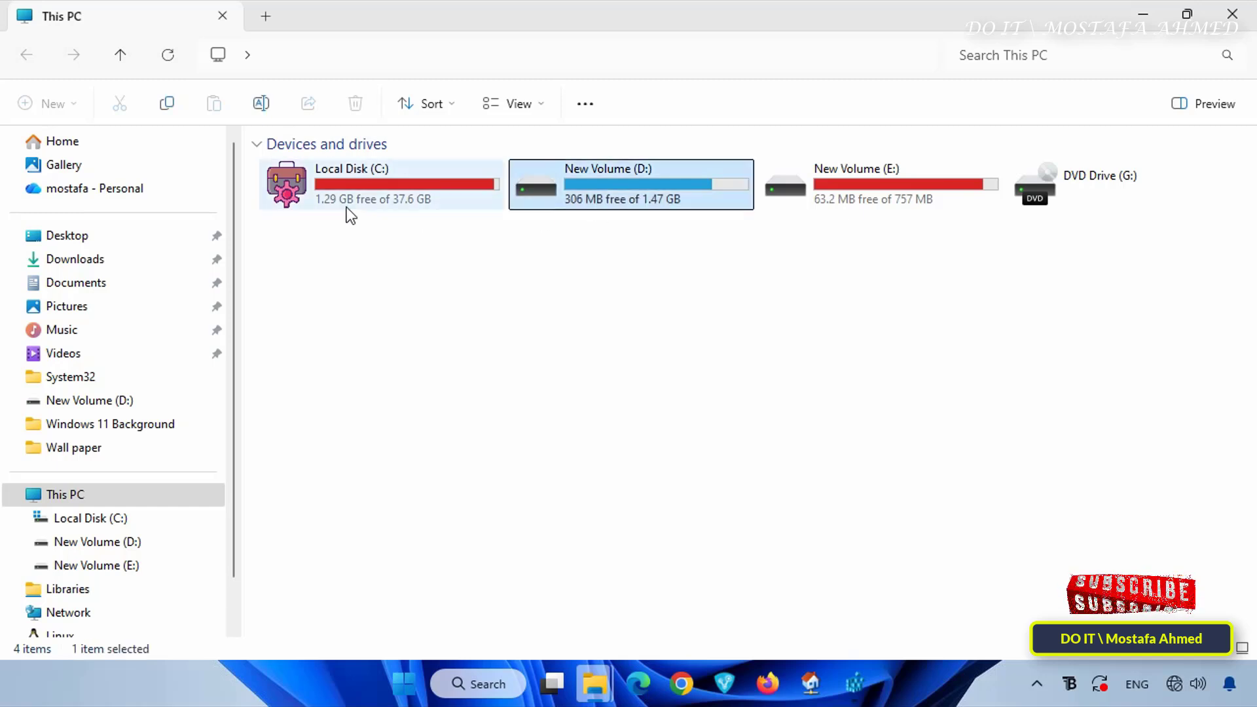
click(431, 333)
click(547, 191)
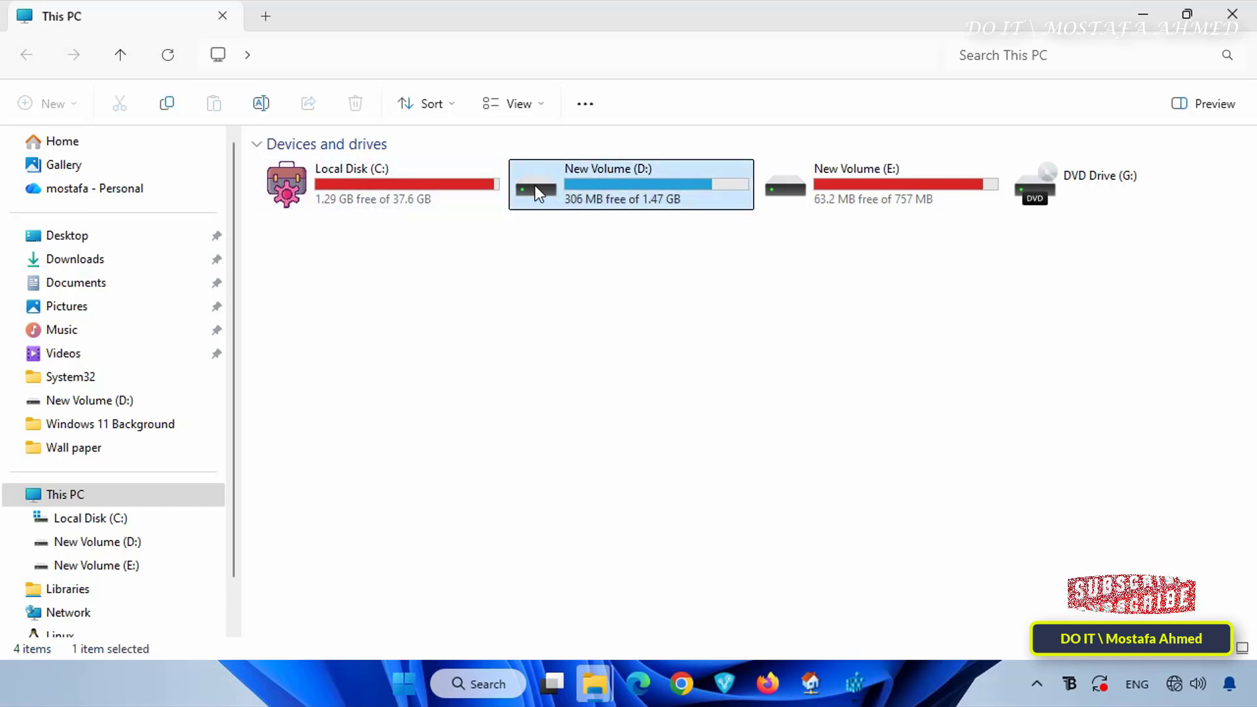
Switch to Registry Editor and create a subkey named D under the DriveIcons key
click(851, 682)
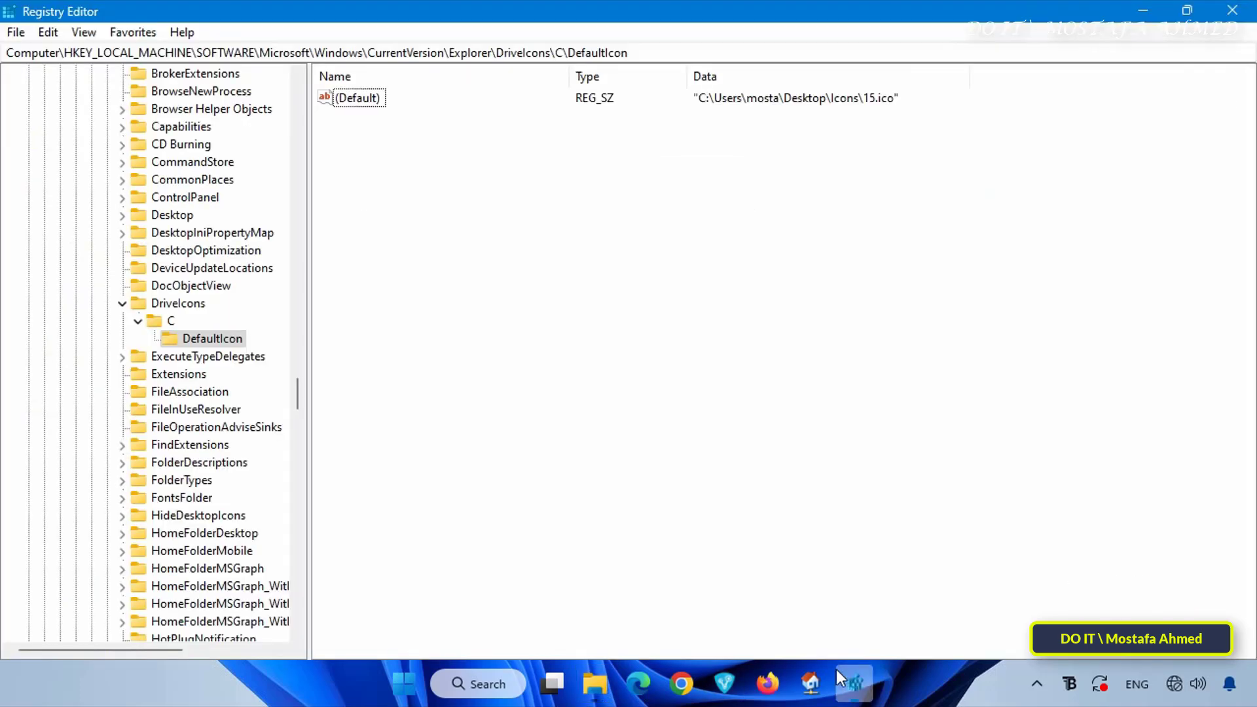
click(174, 305)
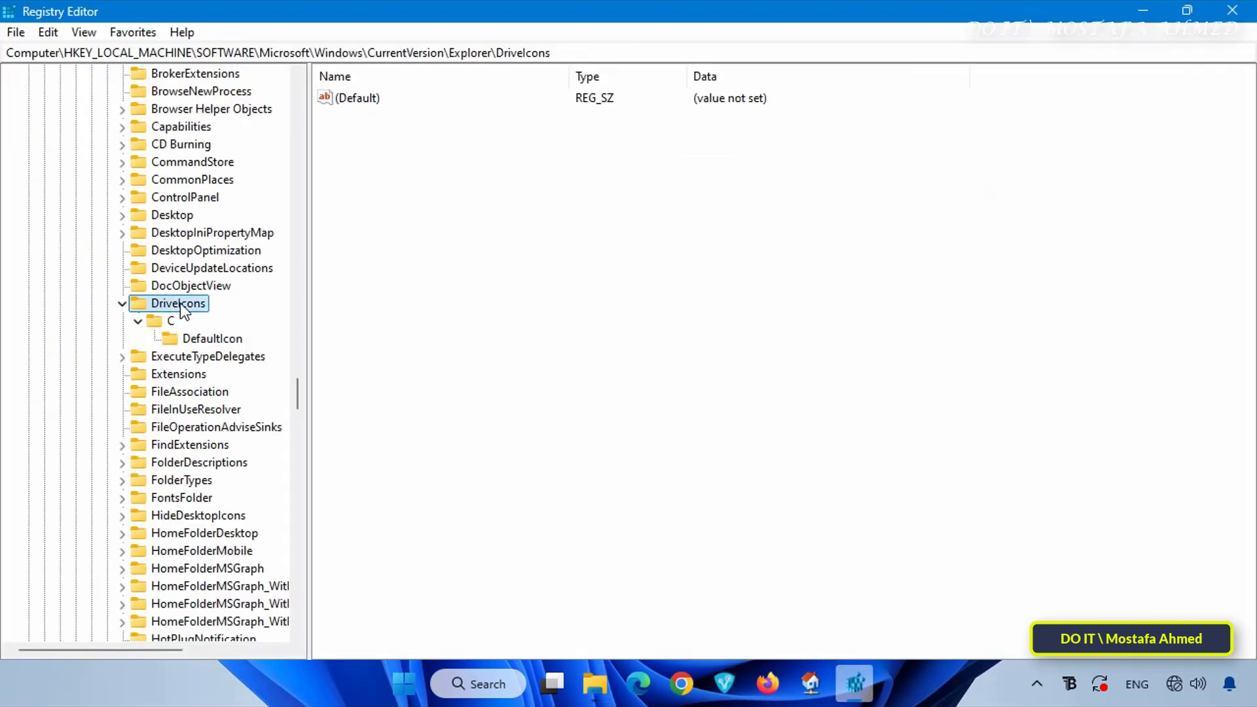
right_click(179, 304)
mouse_move(281, 341)
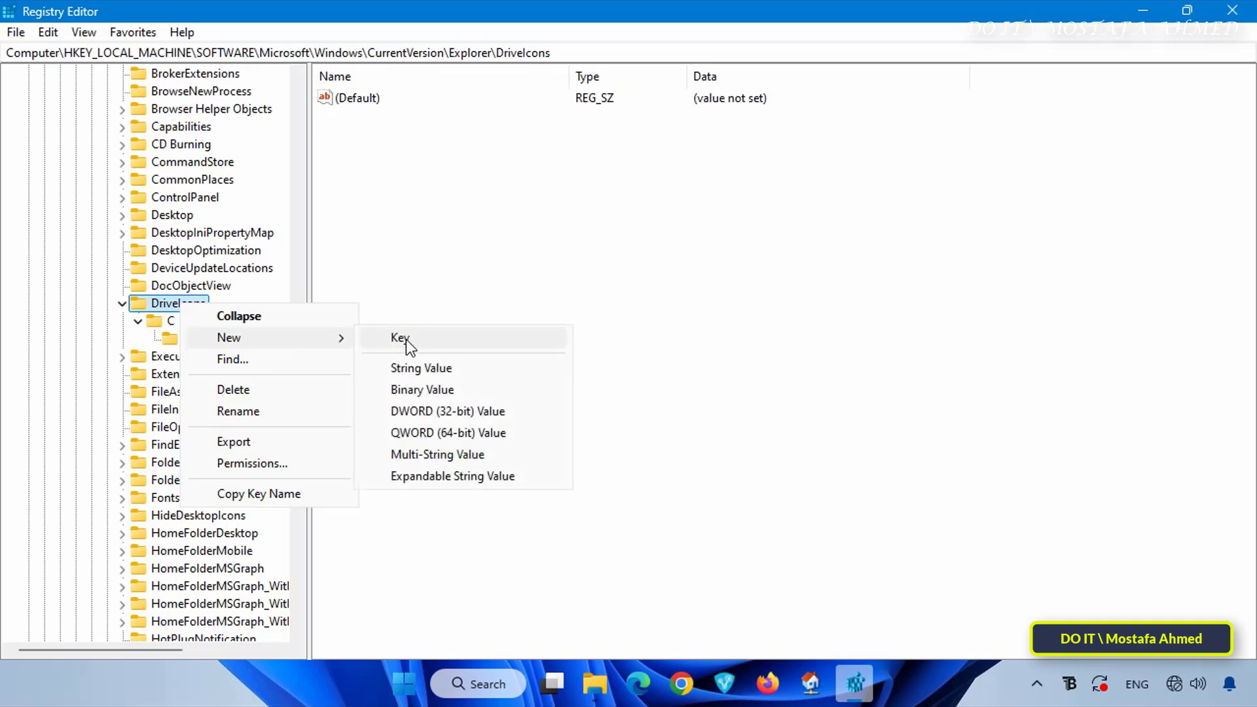
click(422, 340)
text(D)
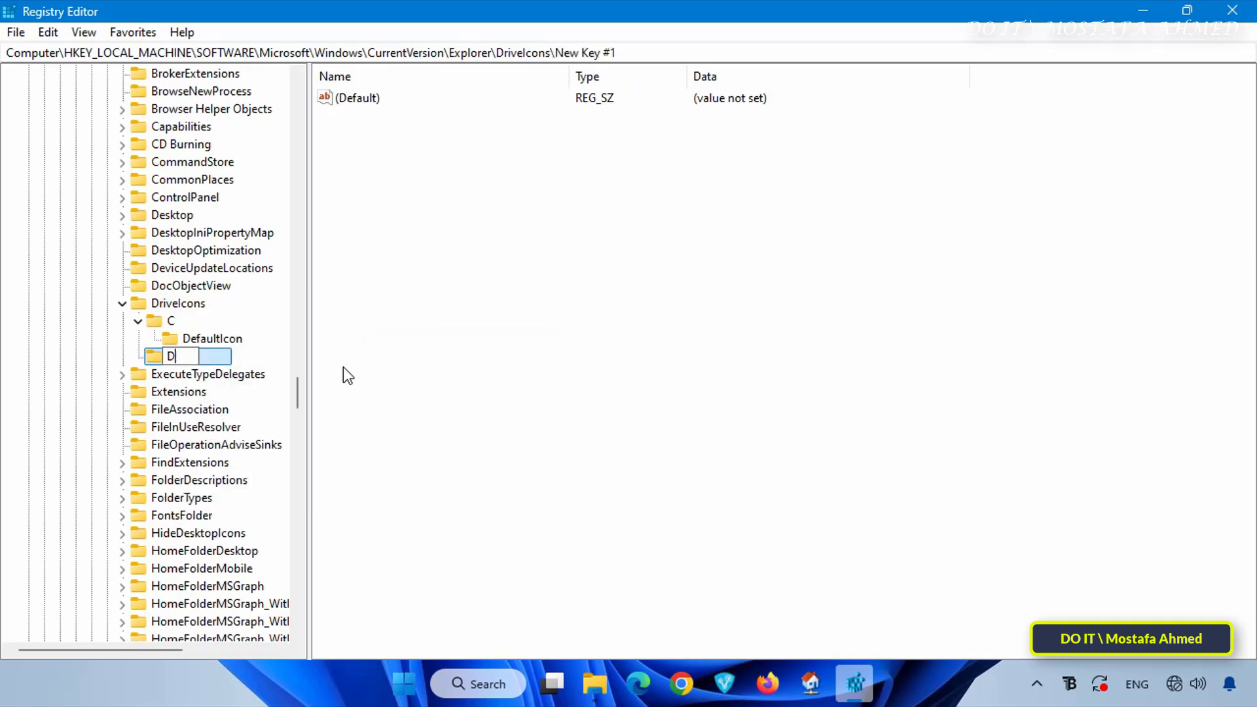
key(Return)
Create a subkey named DefaultIcon under the D key
right_click(170, 356)
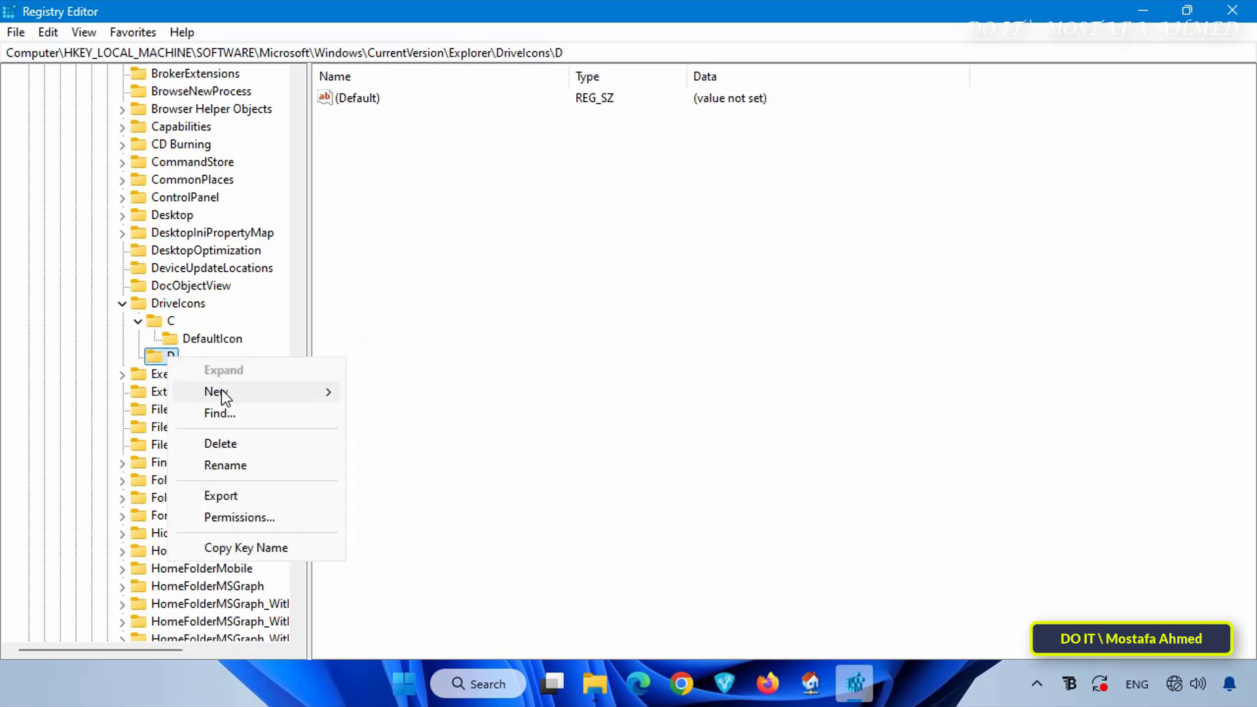
mouse_move(221, 391)
click(411, 393)
key(ctrl+v)
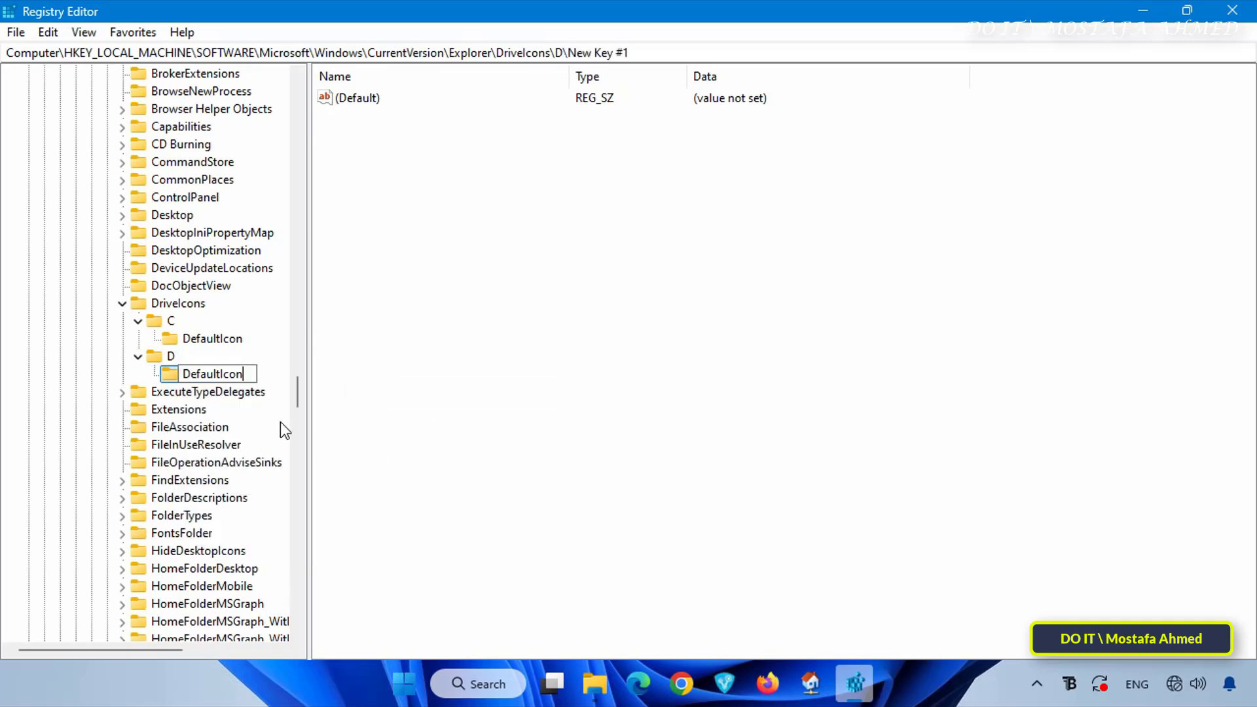
click(495, 419)
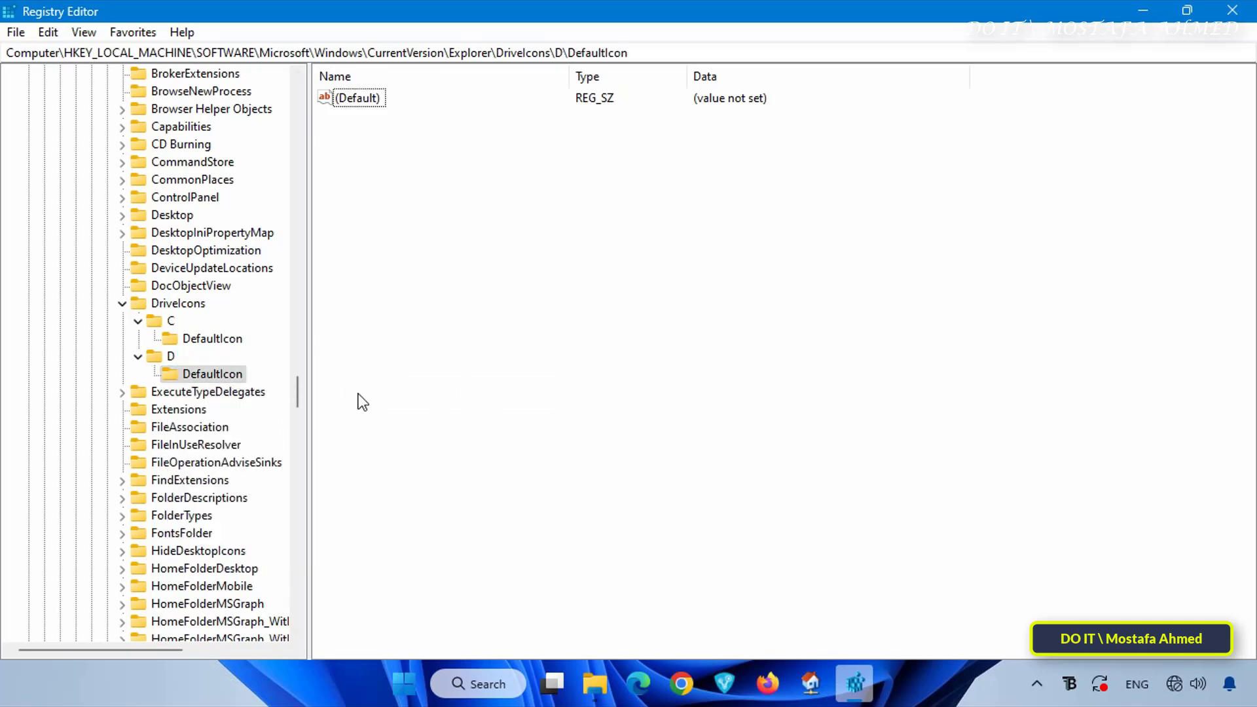
Open the (Default) value of D\DefaultIcon for editing, and copy the path of icon 12 from the Icons folder in File Explorer
click(226, 376)
double_click(360, 100)
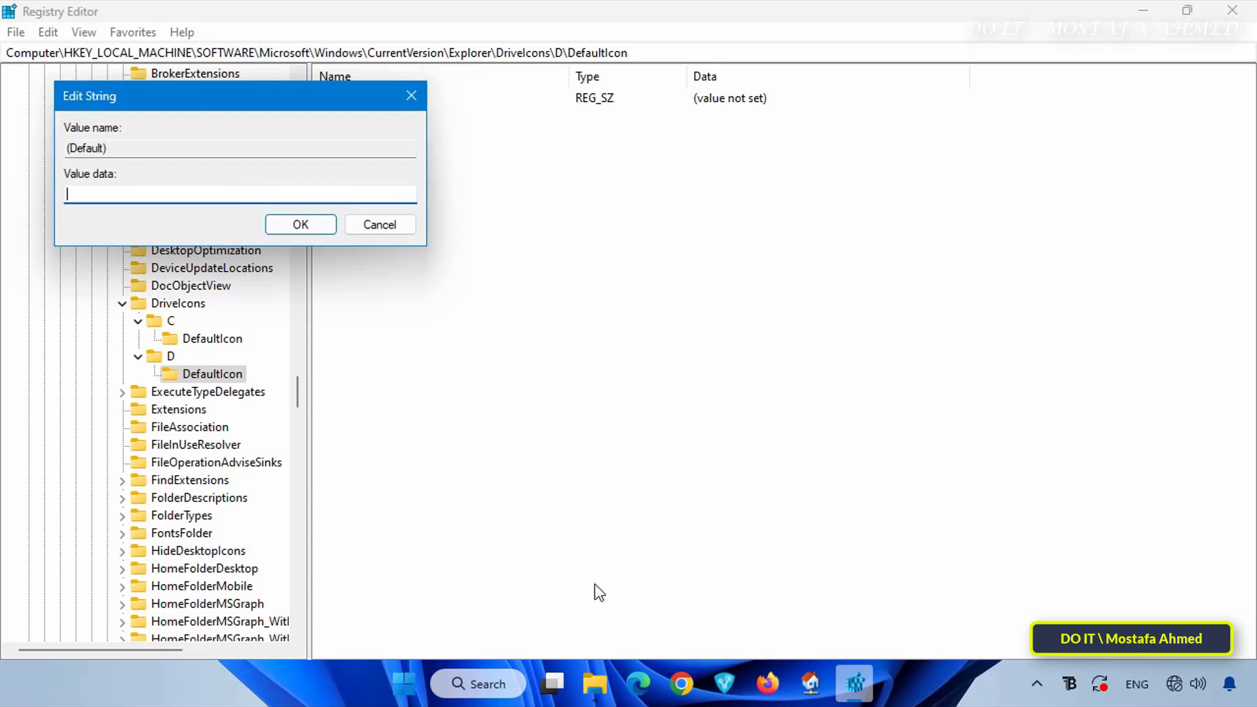
mouse_move(611, 688)
click(659, 629)
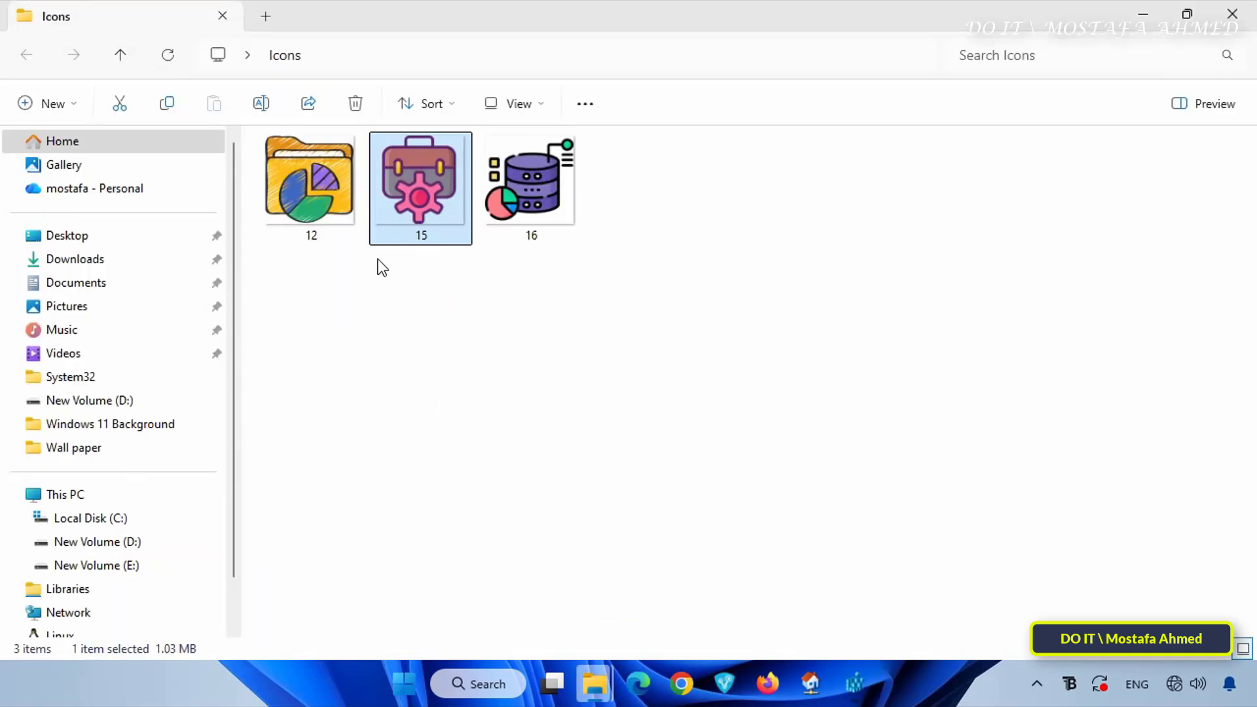
click(309, 190)
right_click(321, 195)
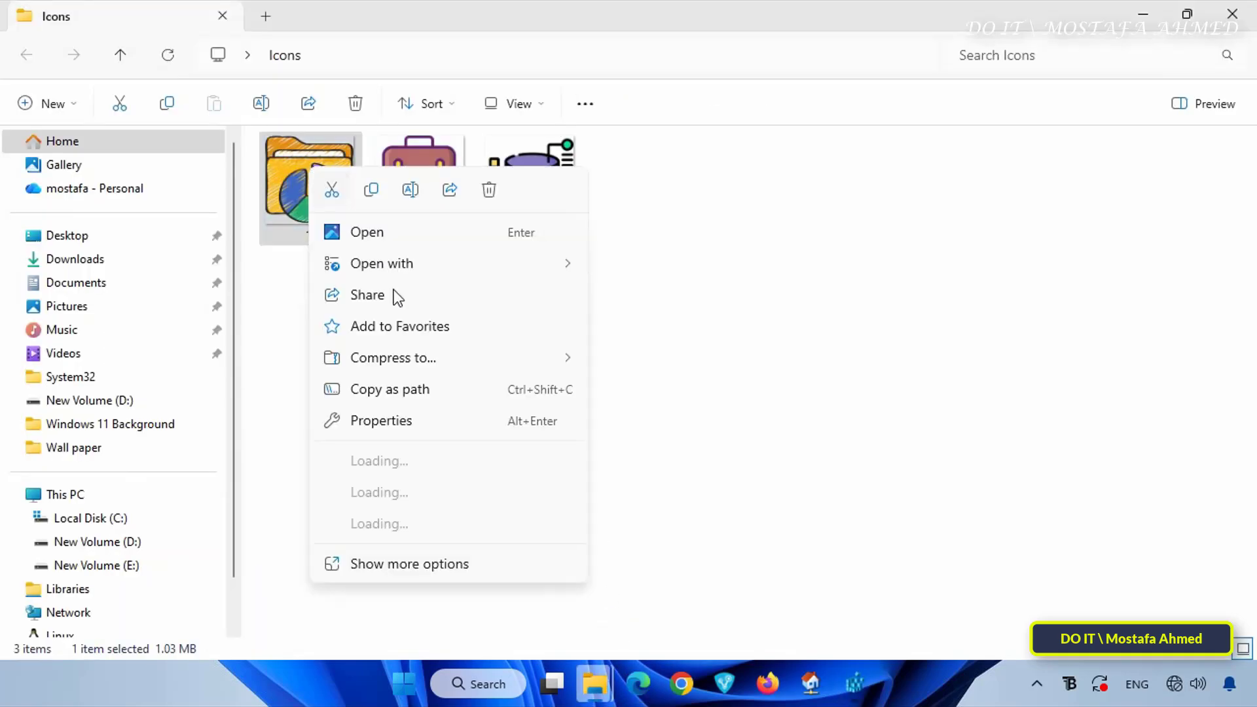
click(394, 391)
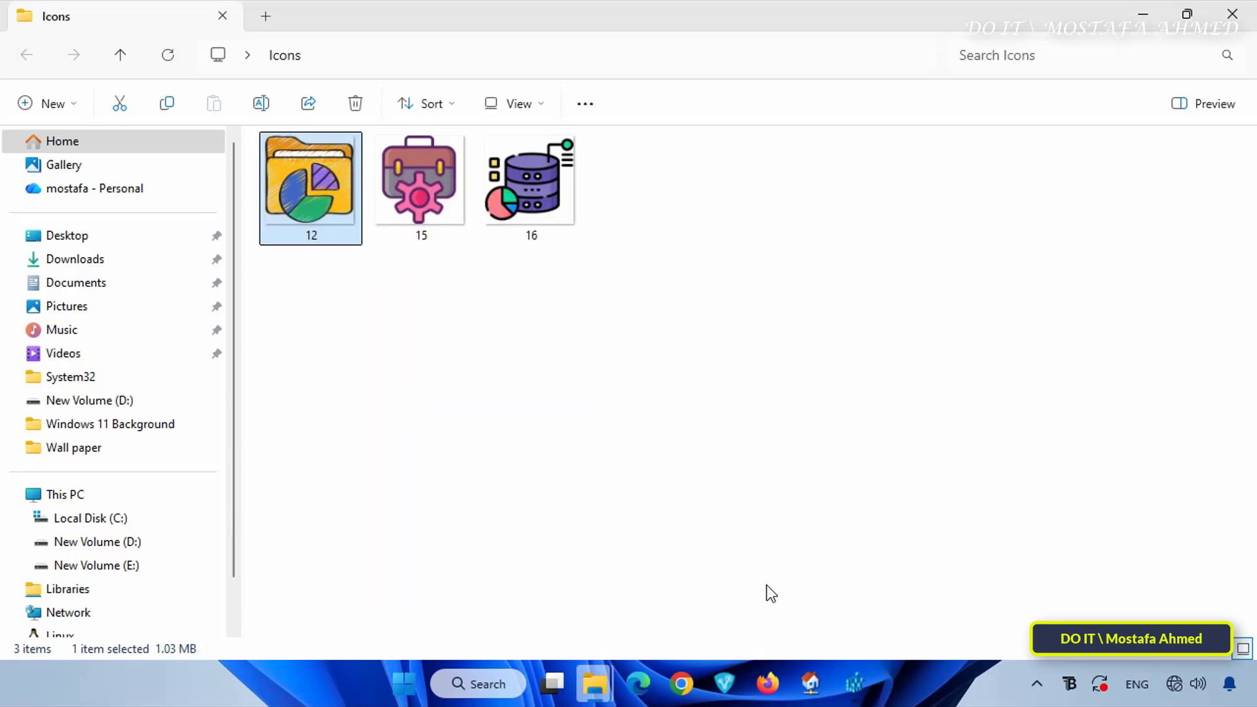
Back in Registry Editor, set the (Default) value data of D\DefaultIcon to the copied path of 12.ico
click(854, 683)
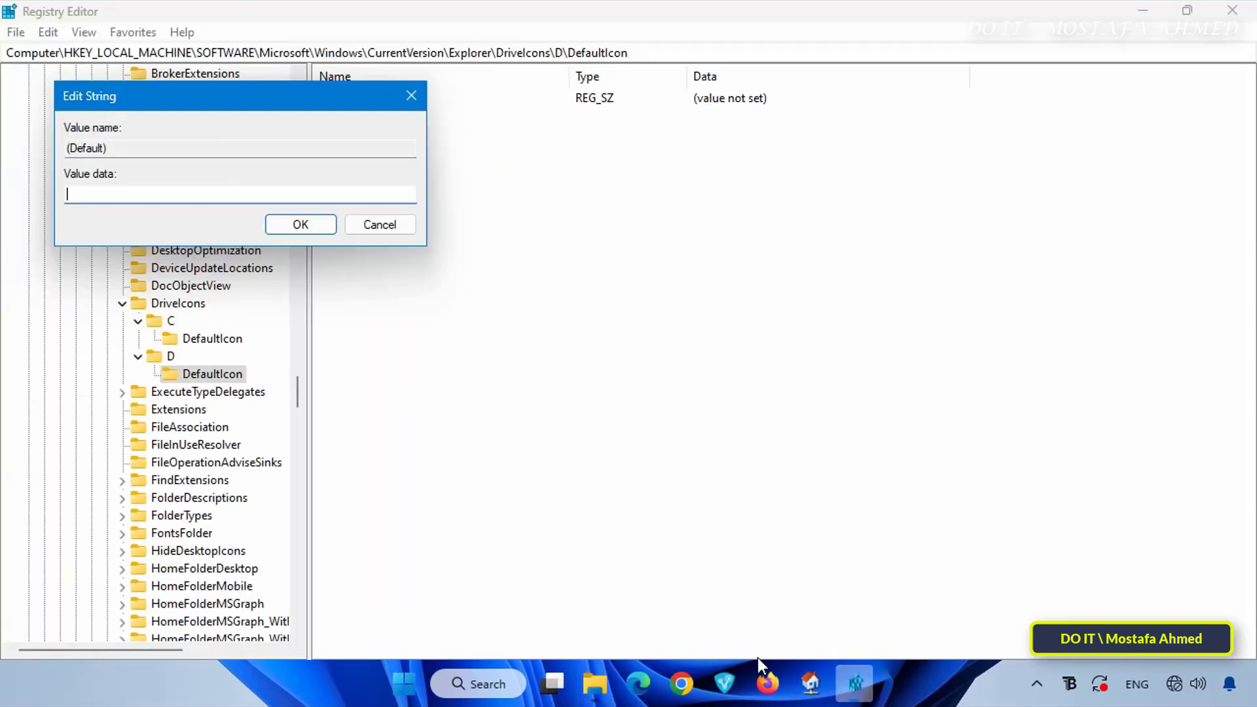
text("C:\Users\mosta\Desktop\Icons\12.ico")
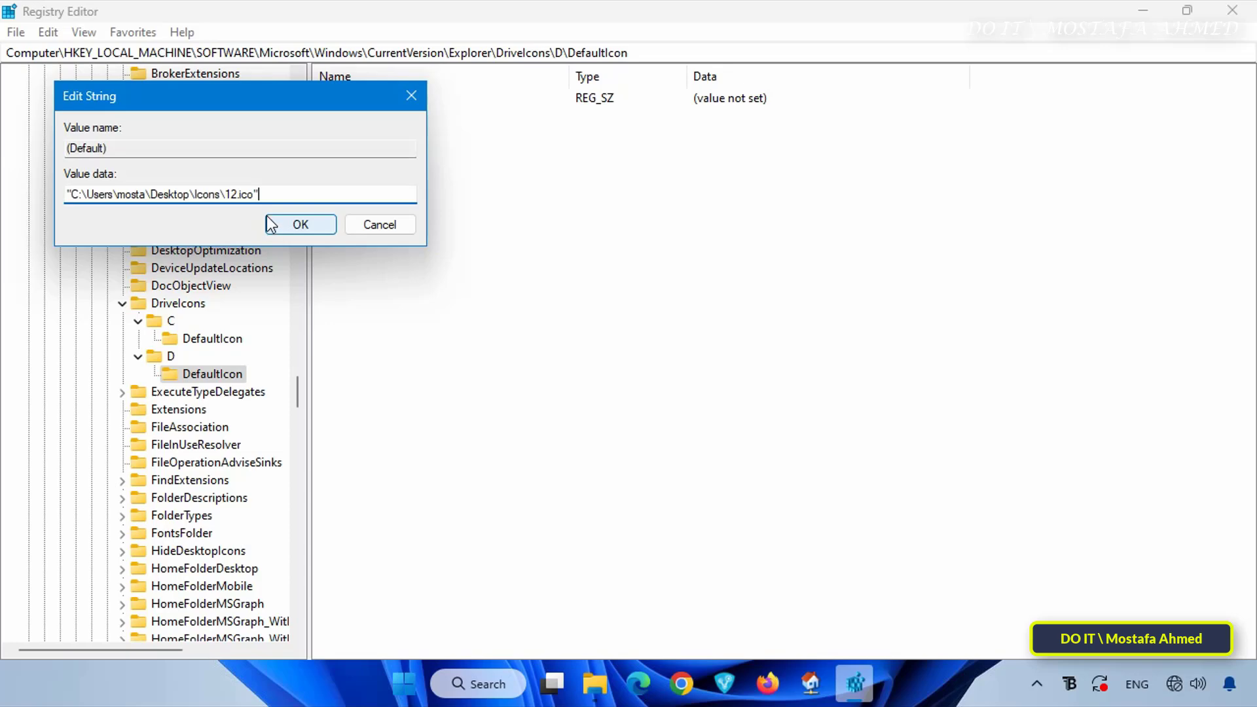
click(296, 225)
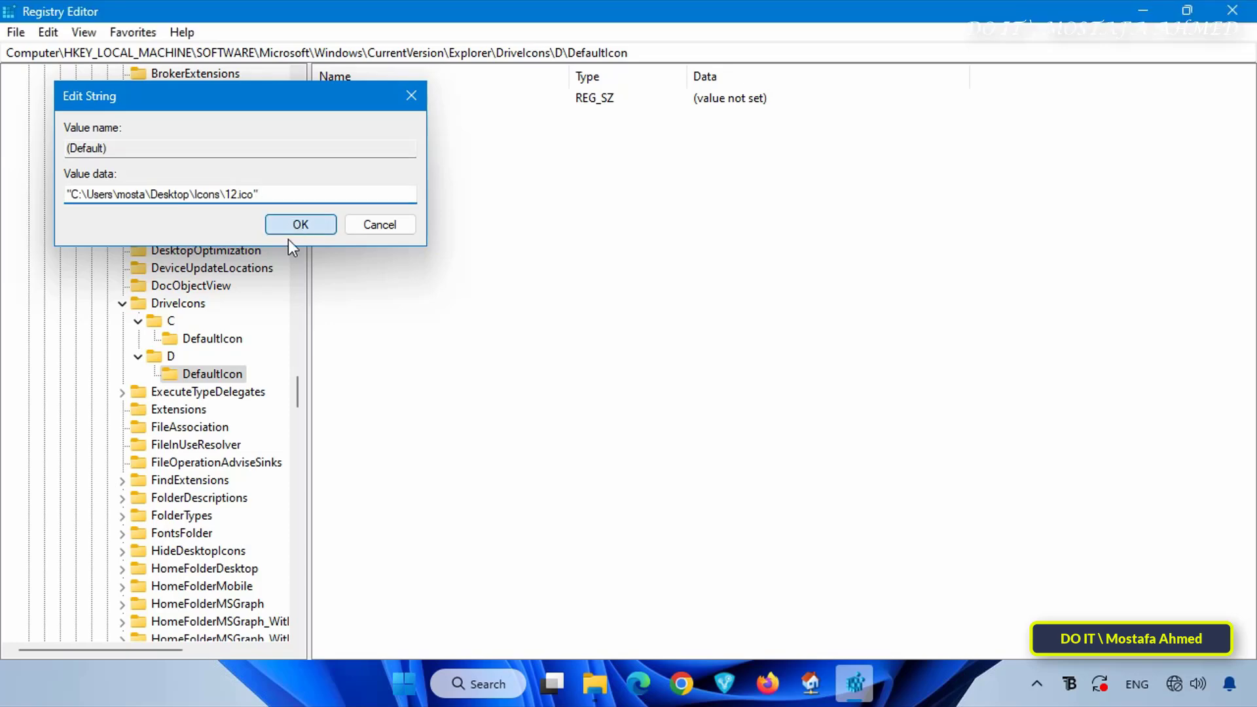
Switch to the This PC window in File Explorer, refresh it, and check the icon of drive D
click(595, 683)
click(508, 618)
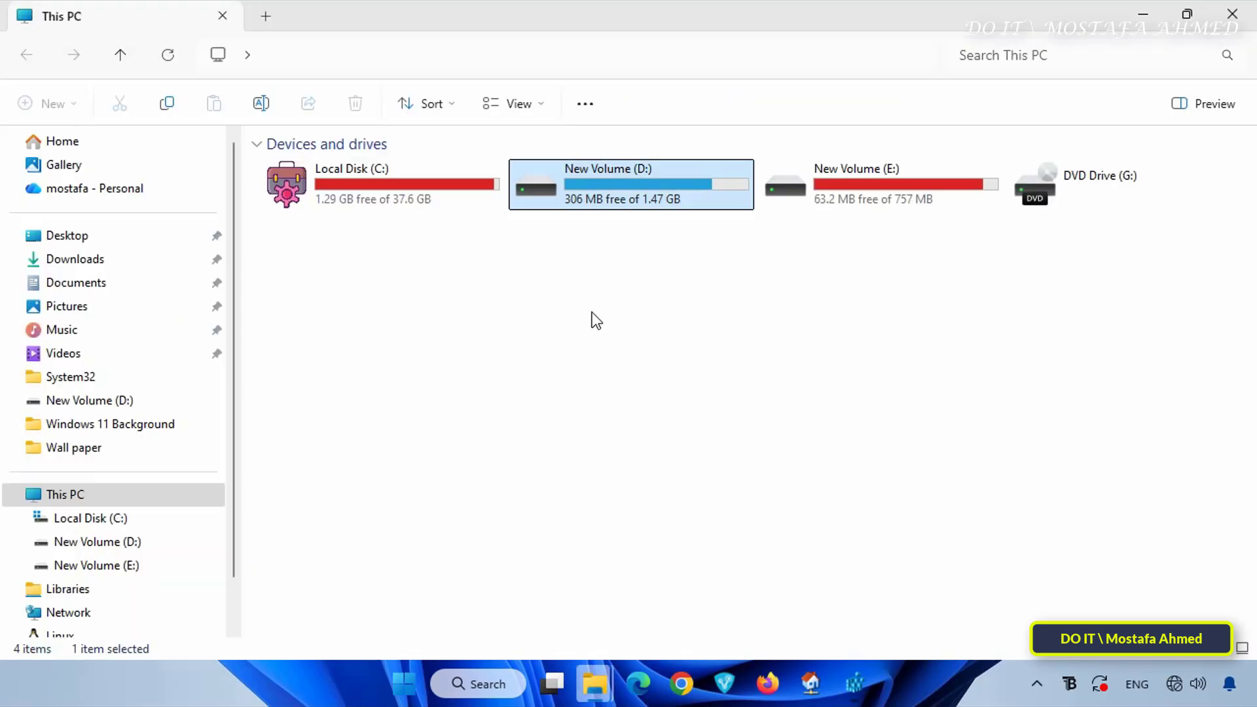
key(F5)
click(541, 201)
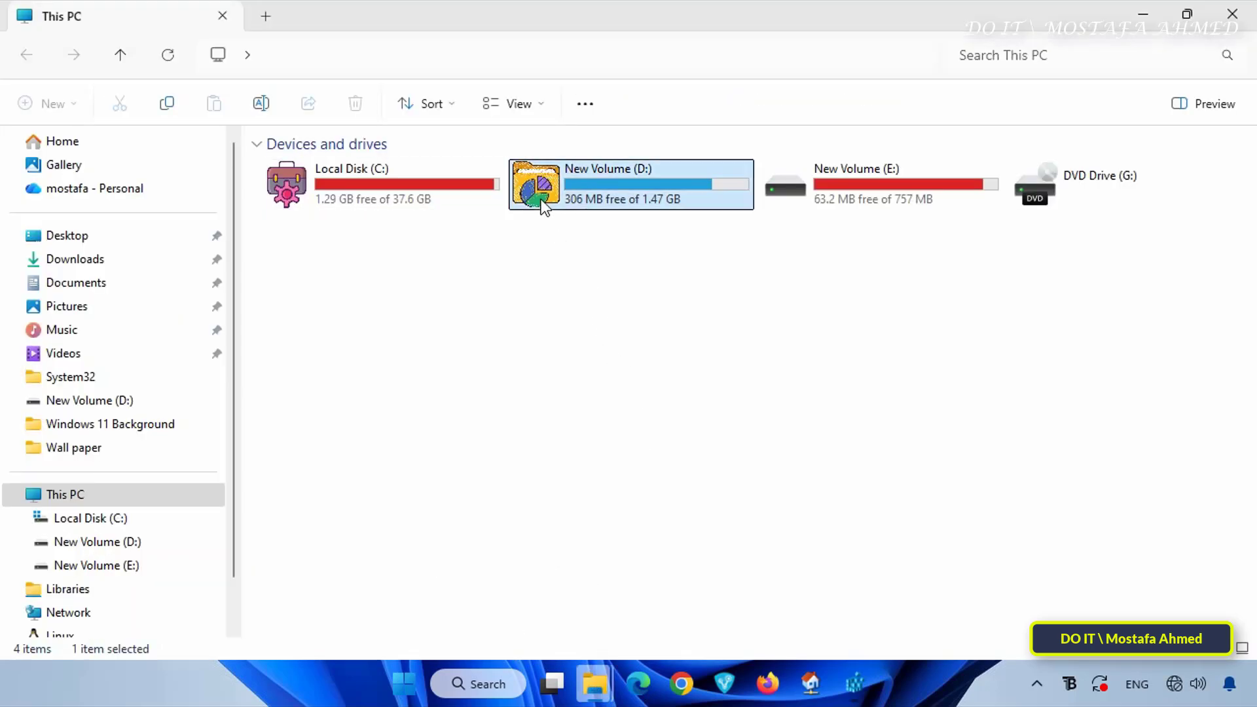
click(716, 462)
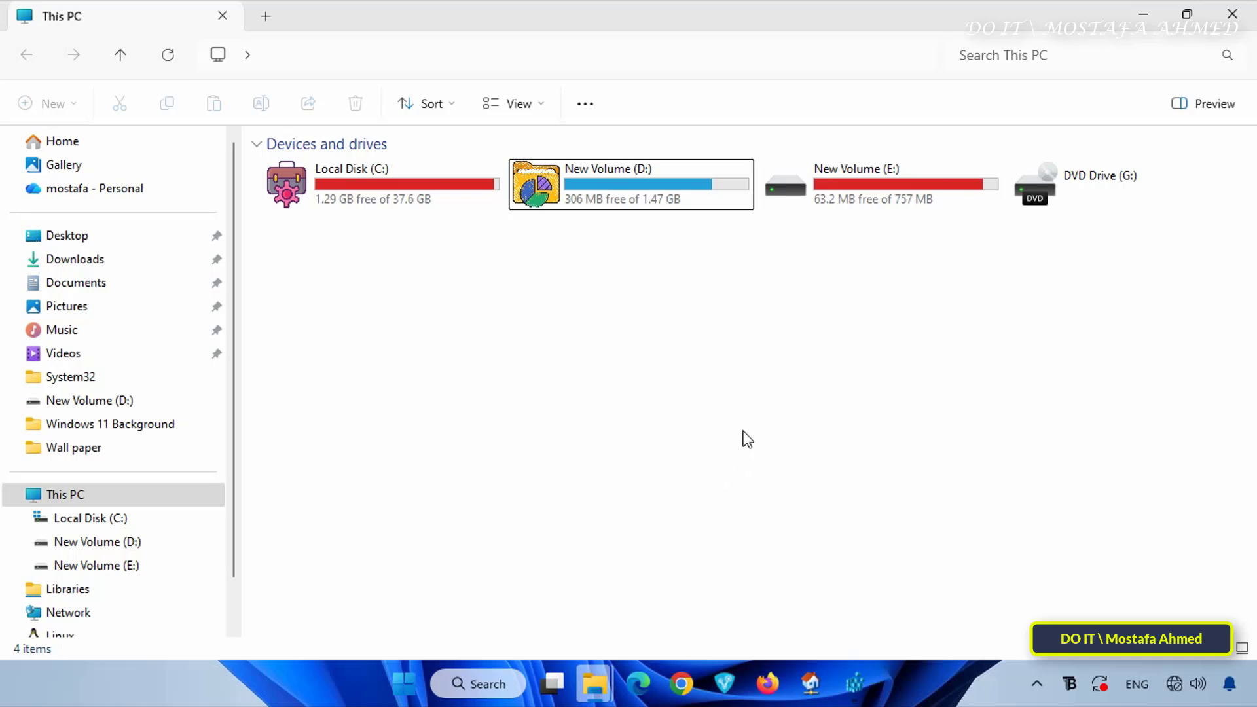
Refresh This PC and check the icon of drive E
click(812, 186)
click(796, 392)
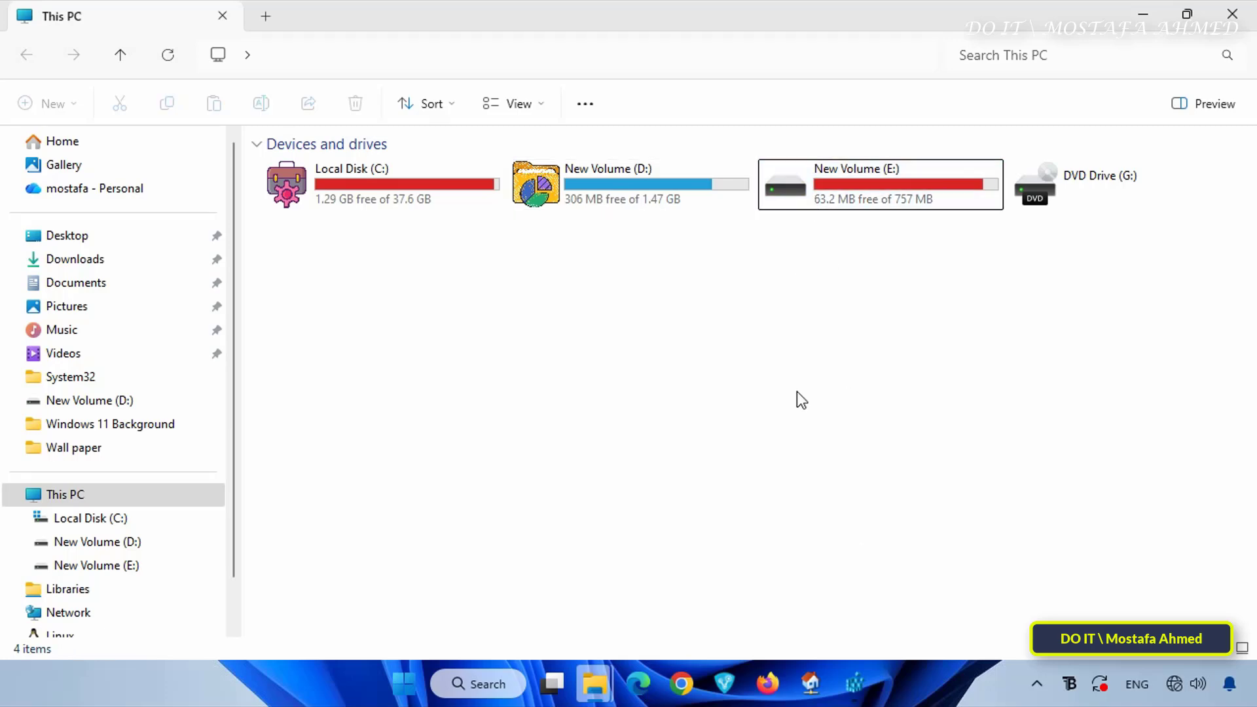
key(F5)
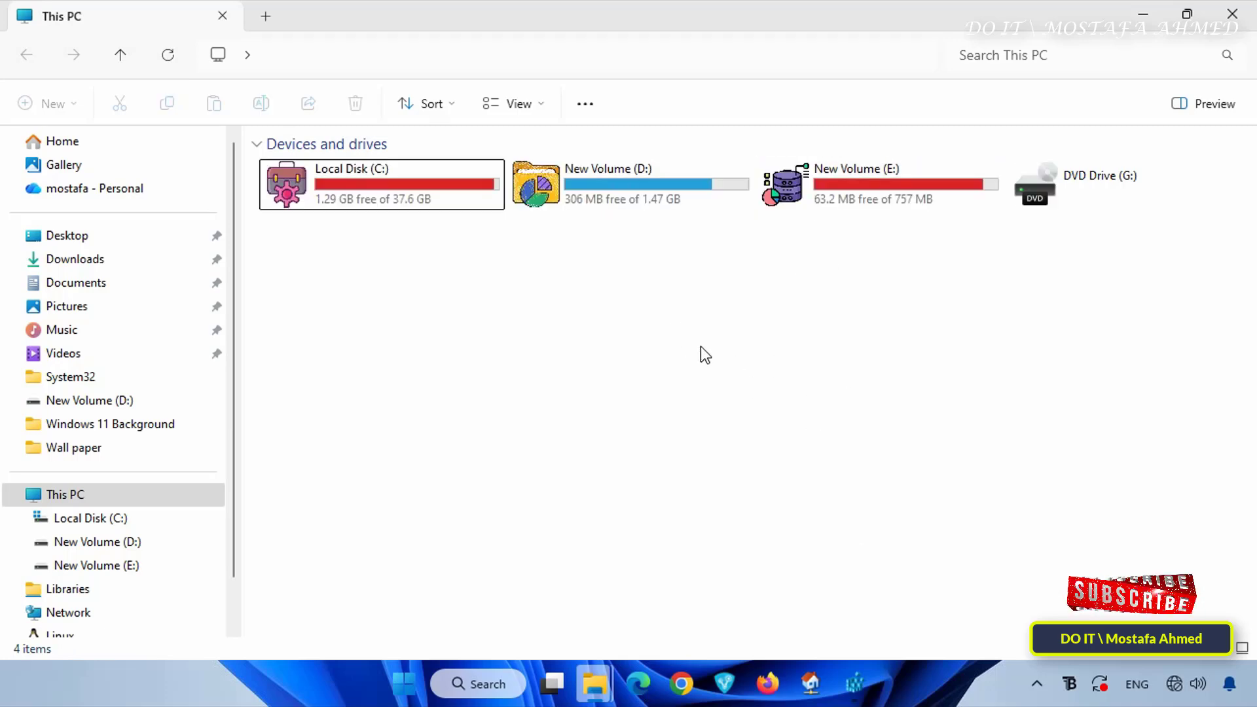
click(562, 196)
click(815, 179)
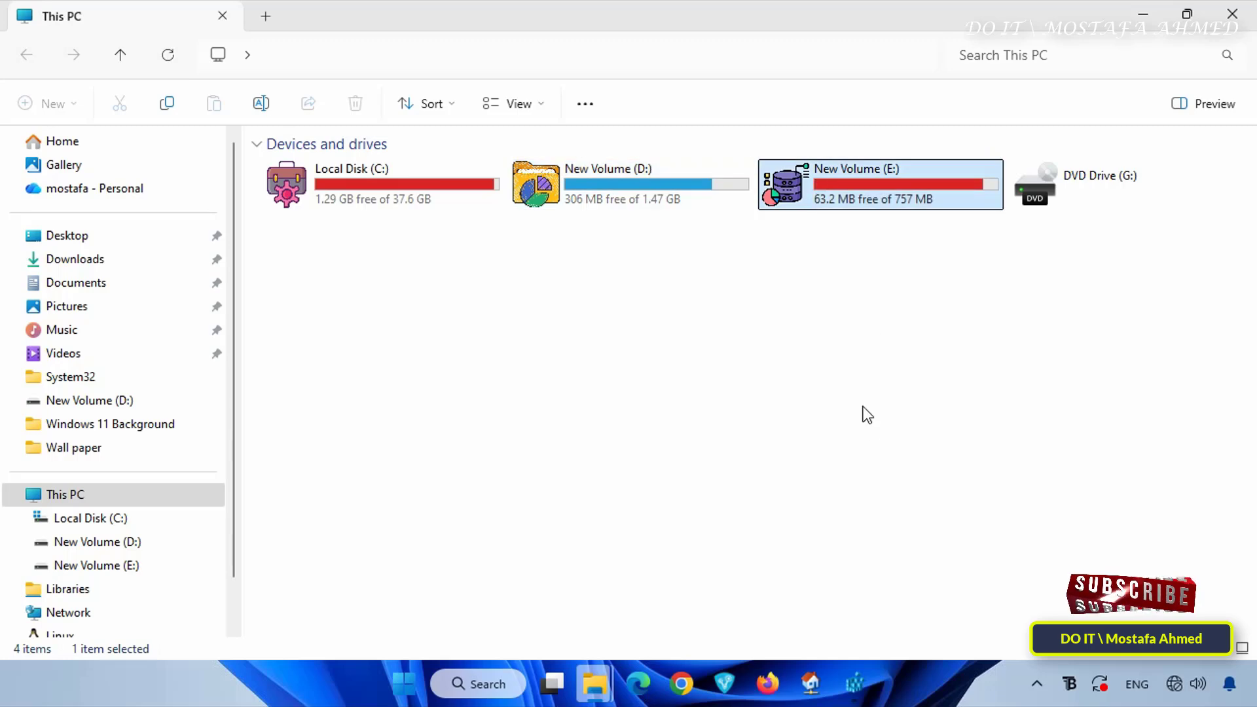
click(864, 416)
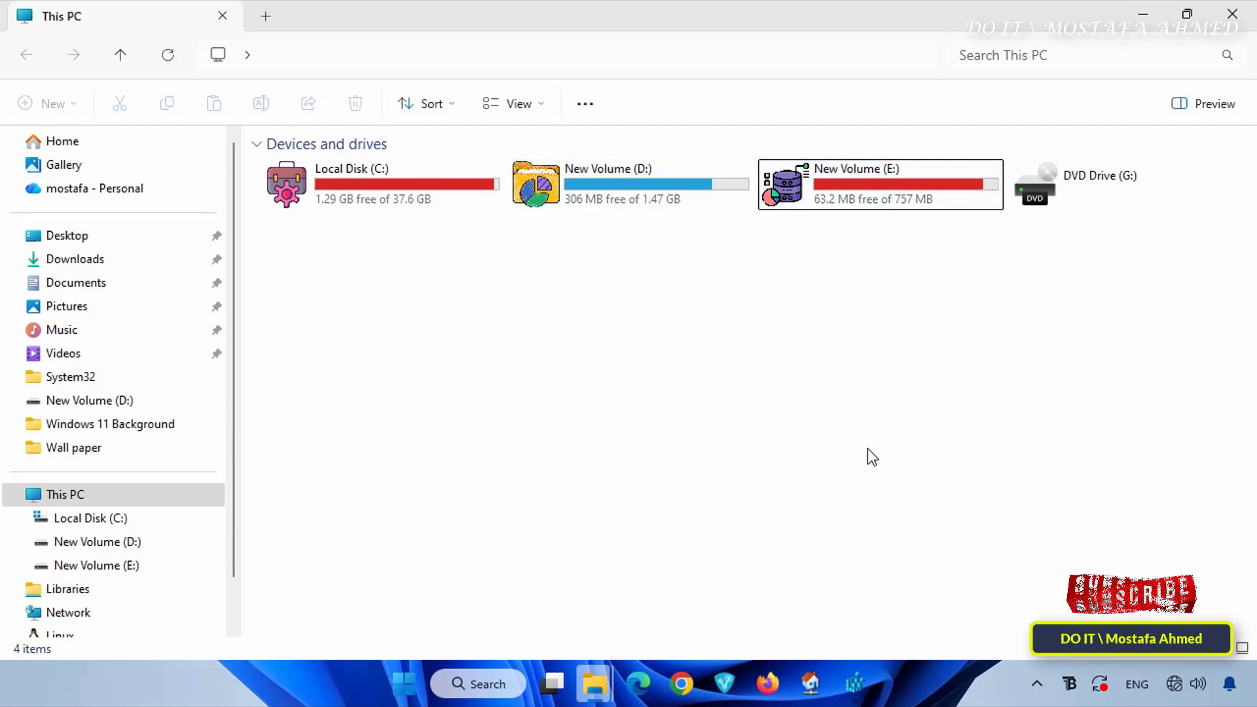
In Registry Editor, clear the value data of (Default) in E\DefaultIcon to remove drive E's custom icon
click(855, 683)
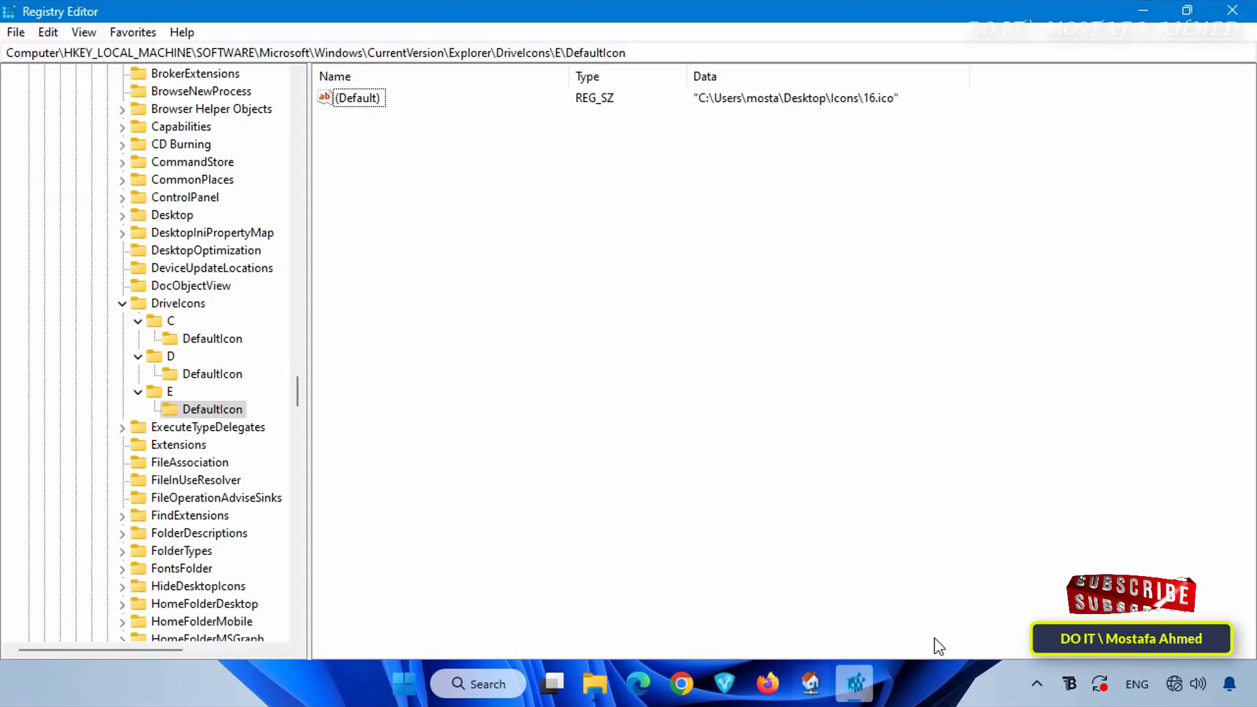
double_click(367, 99)
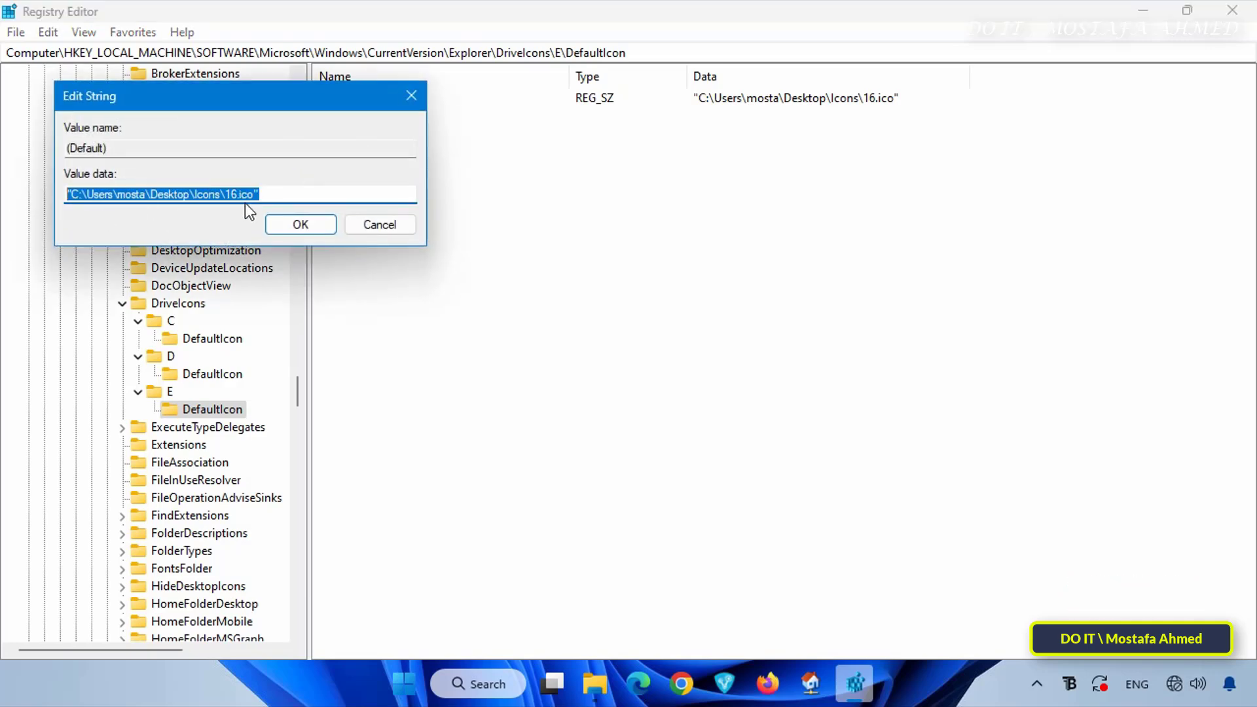
key(BackSpace)
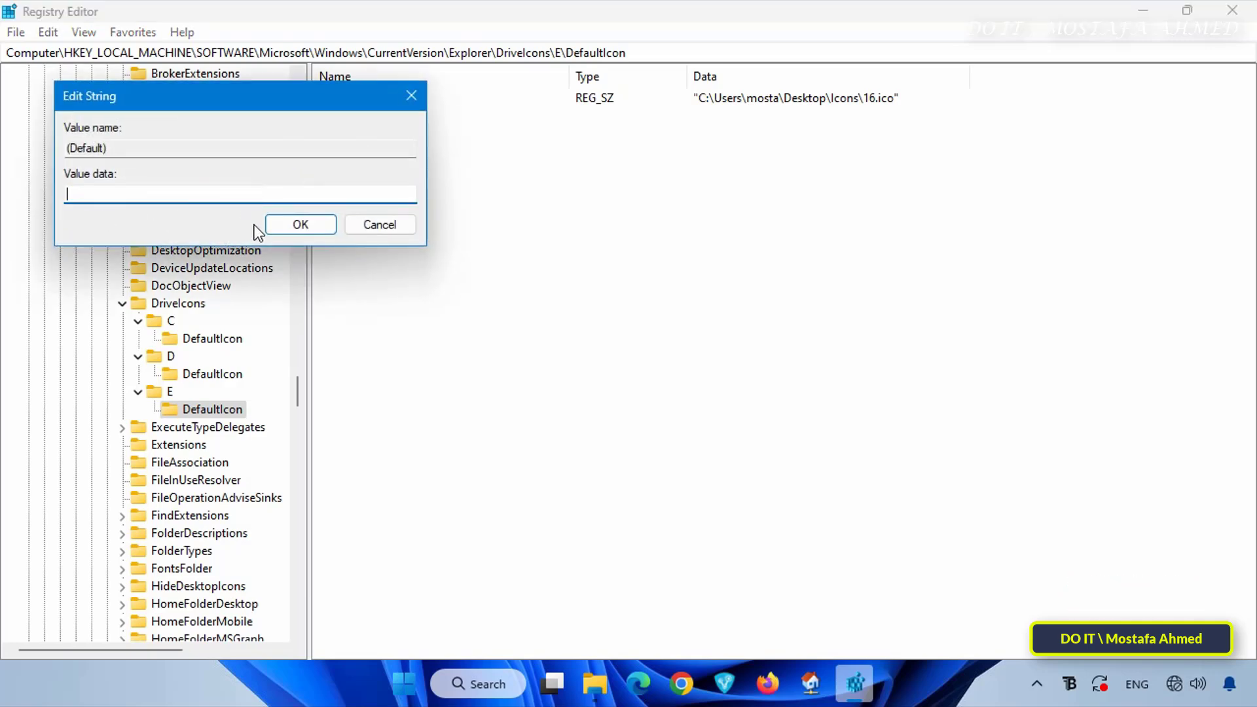
click(321, 227)
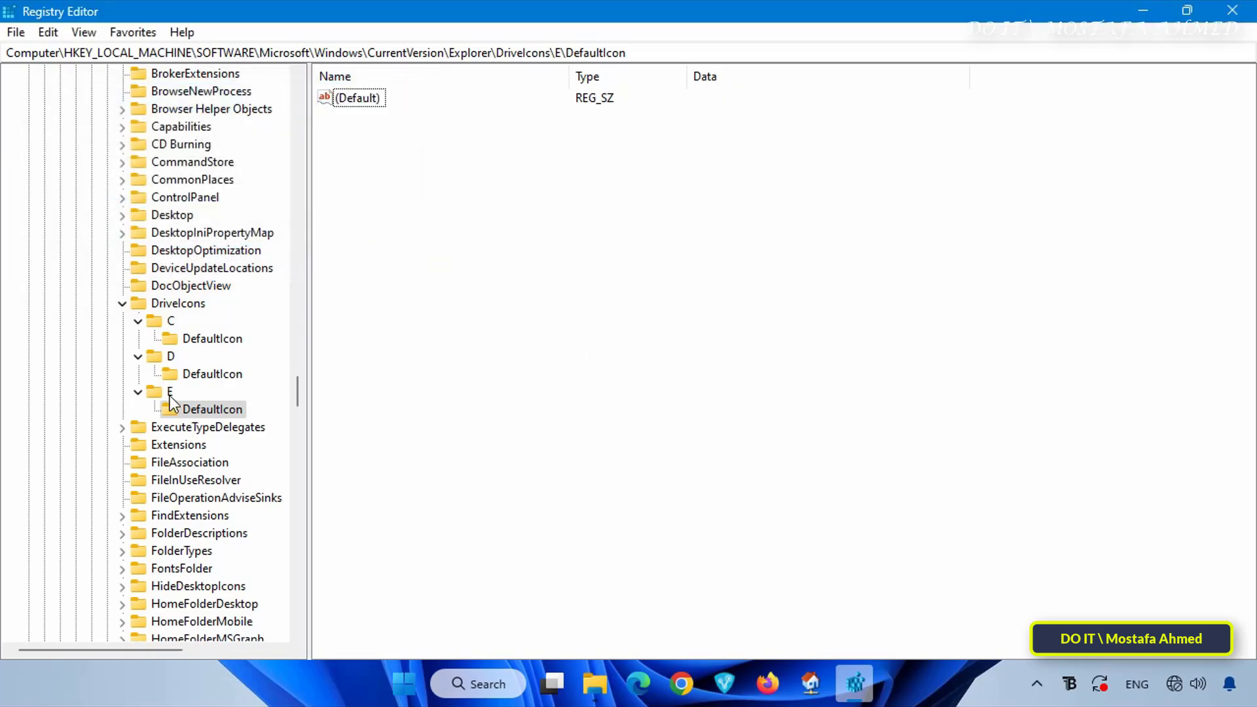
Return to the This PC window in File Explorer, refresh it, and check that drive E has its default icon again
mouse_move(594, 683)
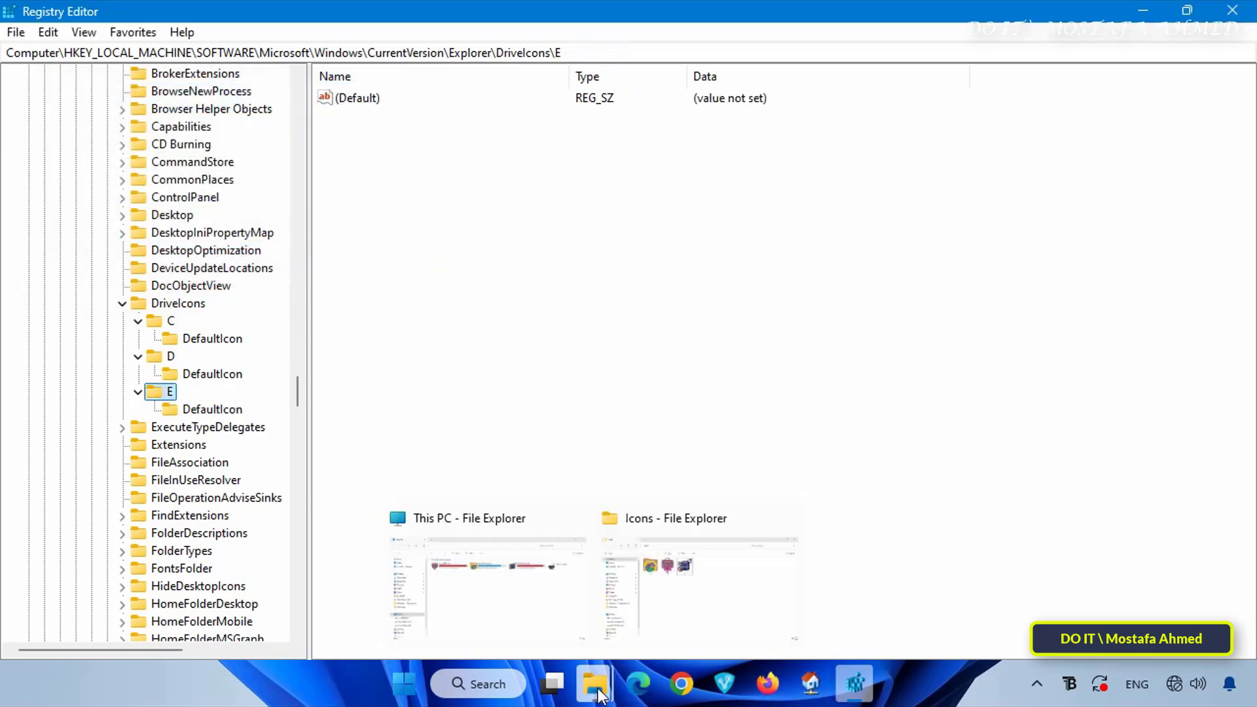
click(508, 611)
right_click(877, 363)
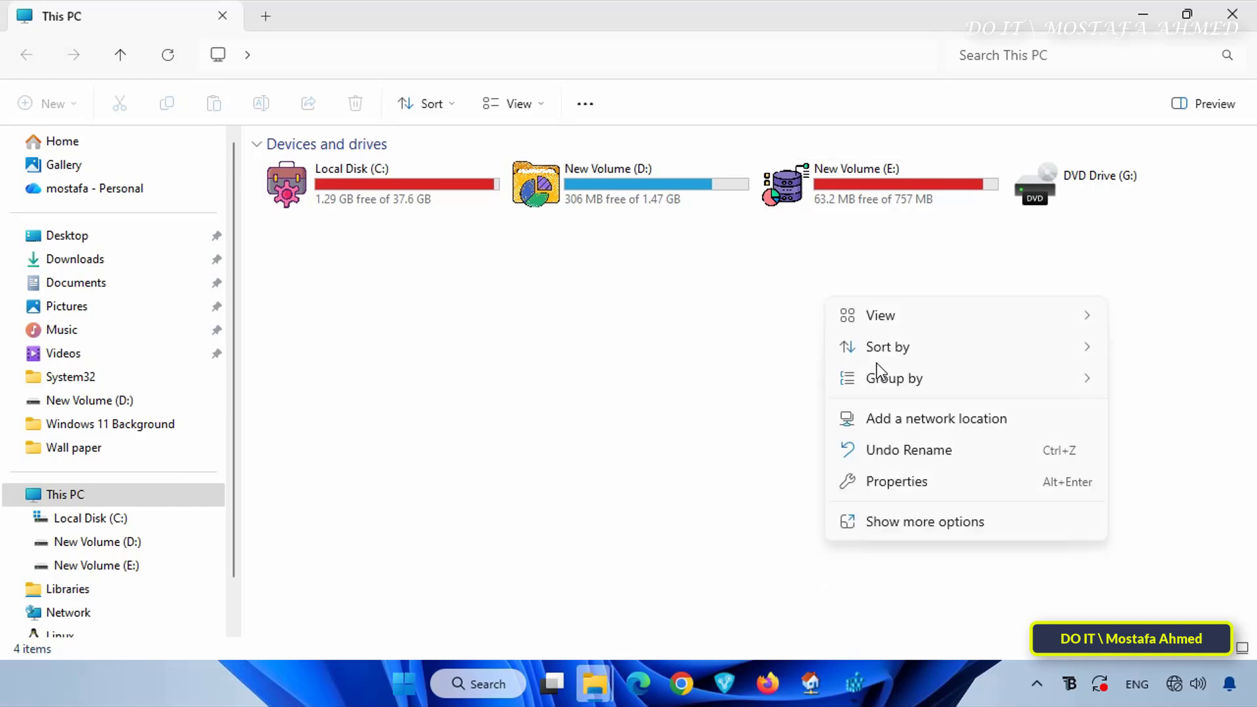
click(681, 374)
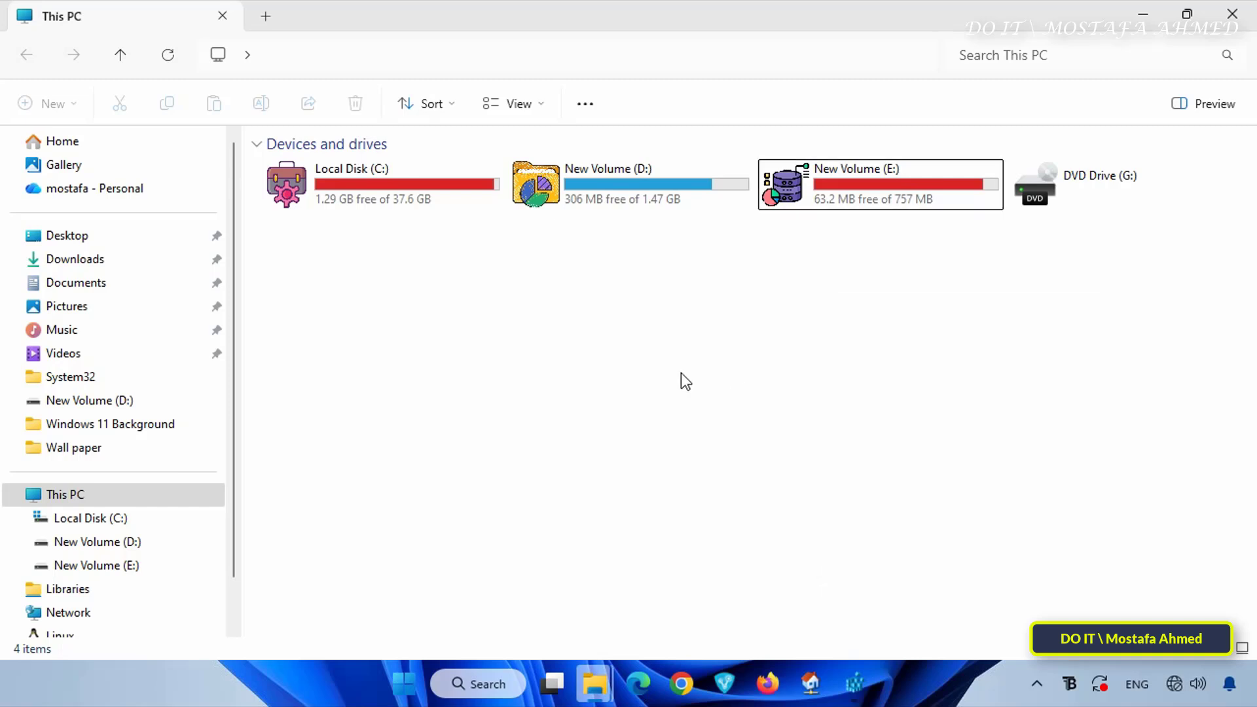
click(911, 180)
click(820, 347)
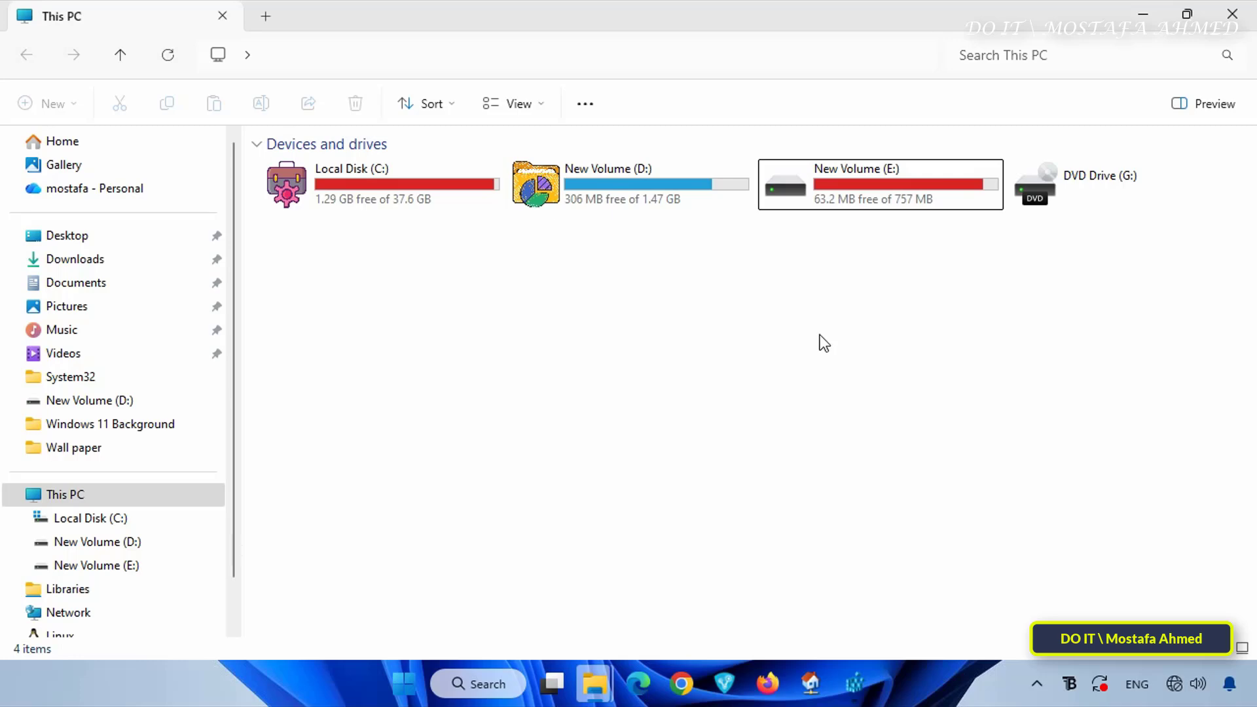
Bring Registry Editor back to the front and minimize its window
click(856, 681)
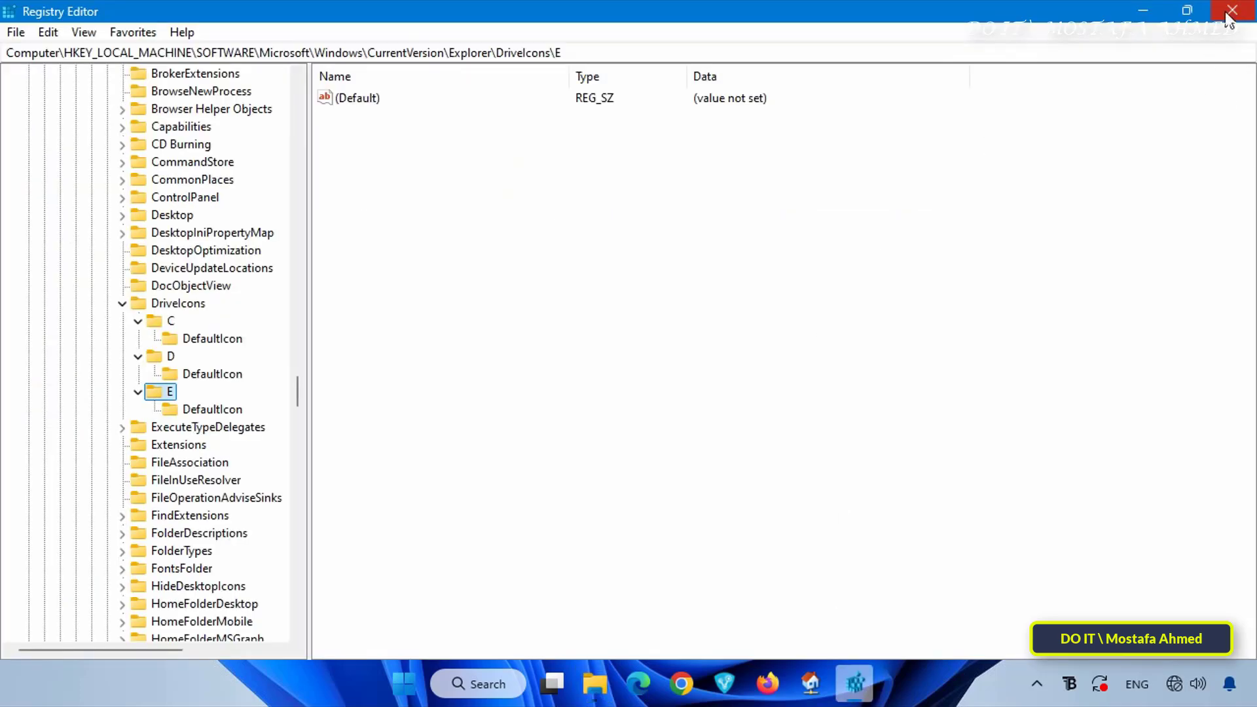
click(1145, 13)
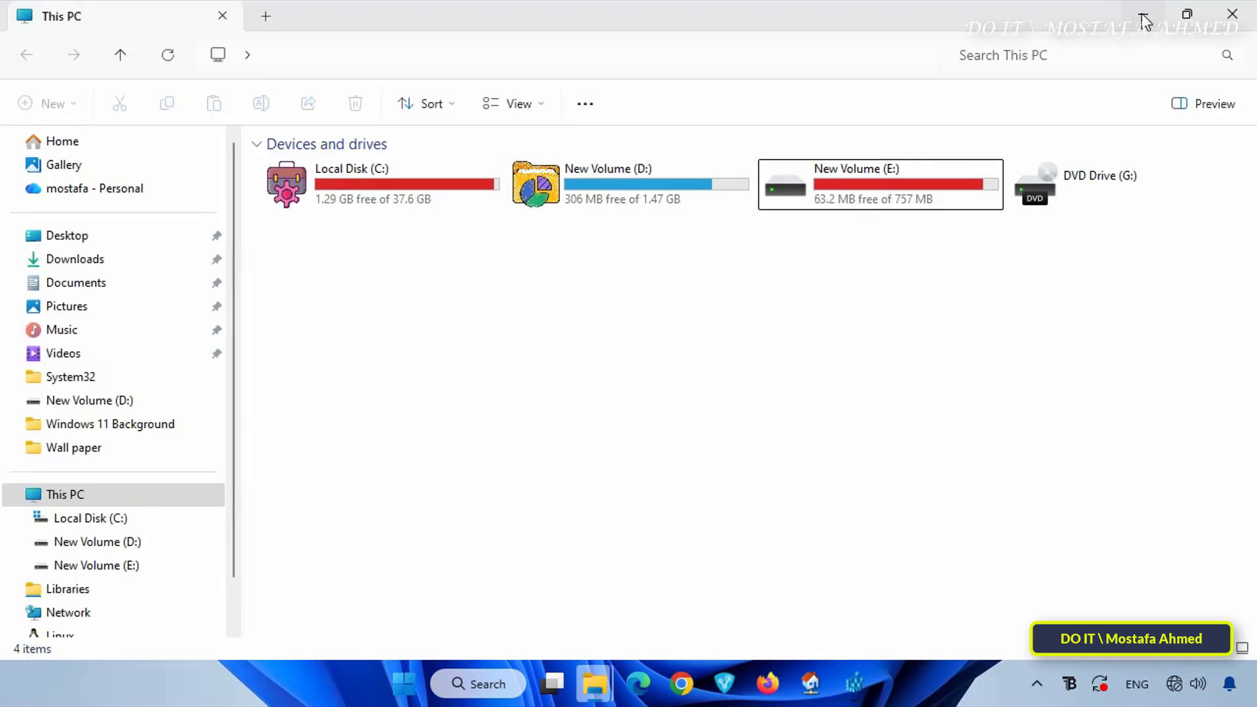